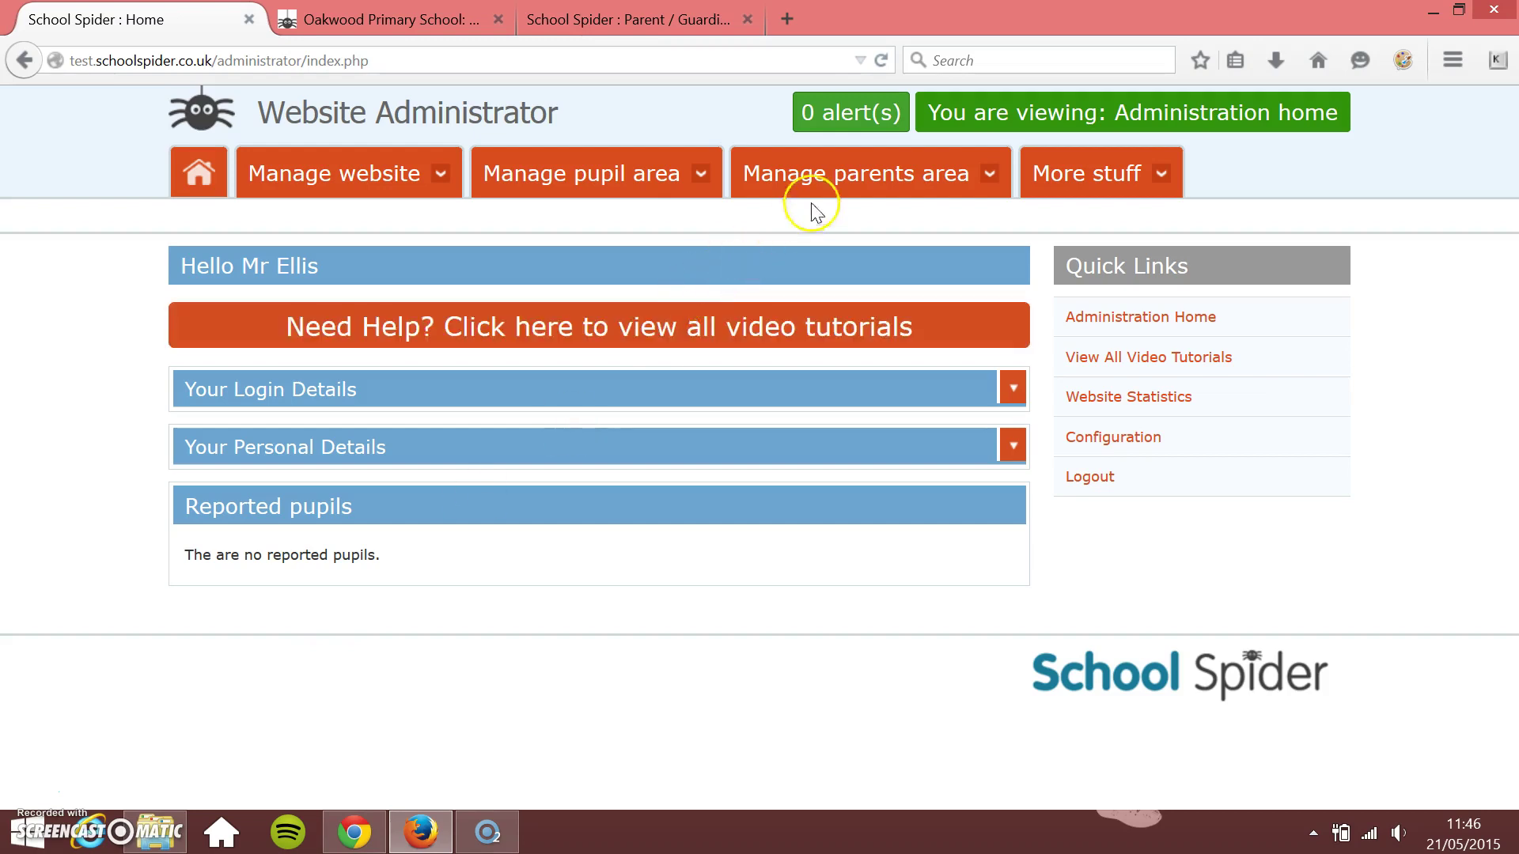
# Step: Open the Manage parents area menu from the administration home's top navigation
pyautogui.click(873, 176)
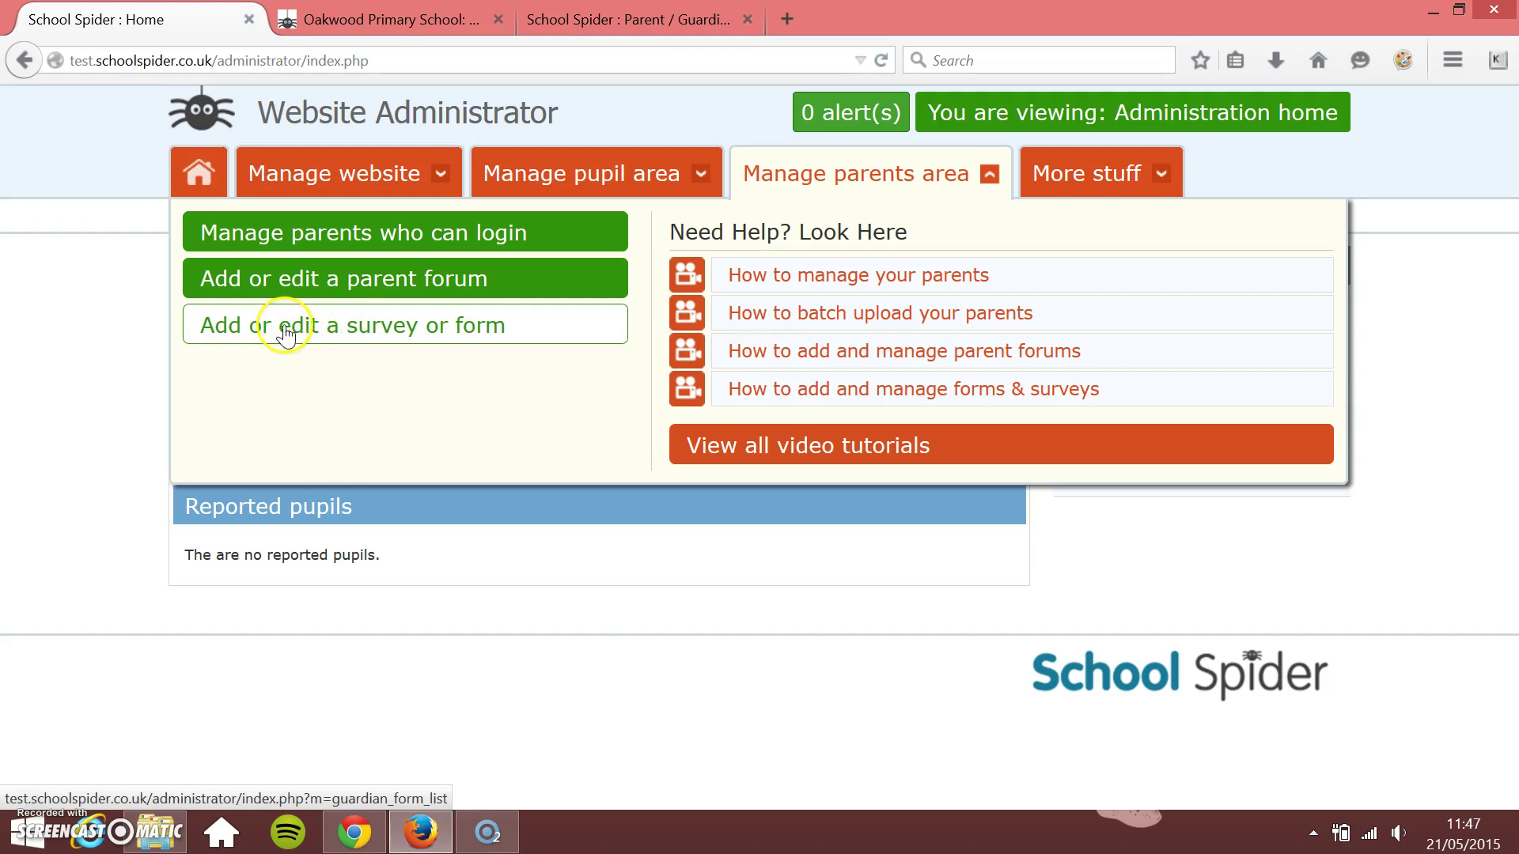
# Step: Go to 'Add or edit a survey or form' to list the existing parent forms
pyautogui.click(326, 332)
pyautogui.click(628, 484)
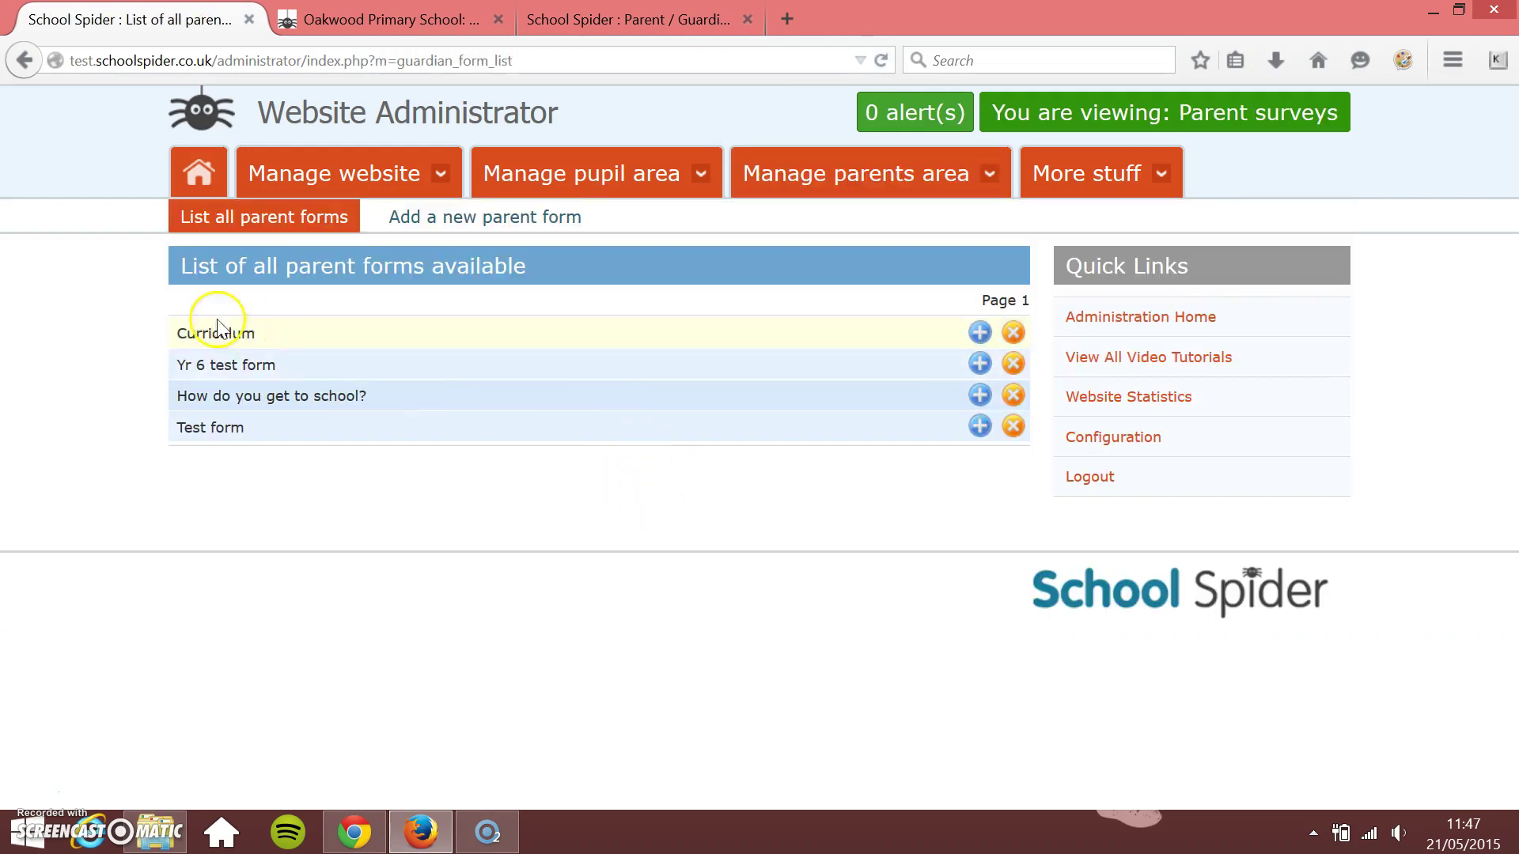
# Step: Create a new parent form titled 'Yr 6 E safety Feedback', picking the title from suggestions
pyautogui.click(465, 218)
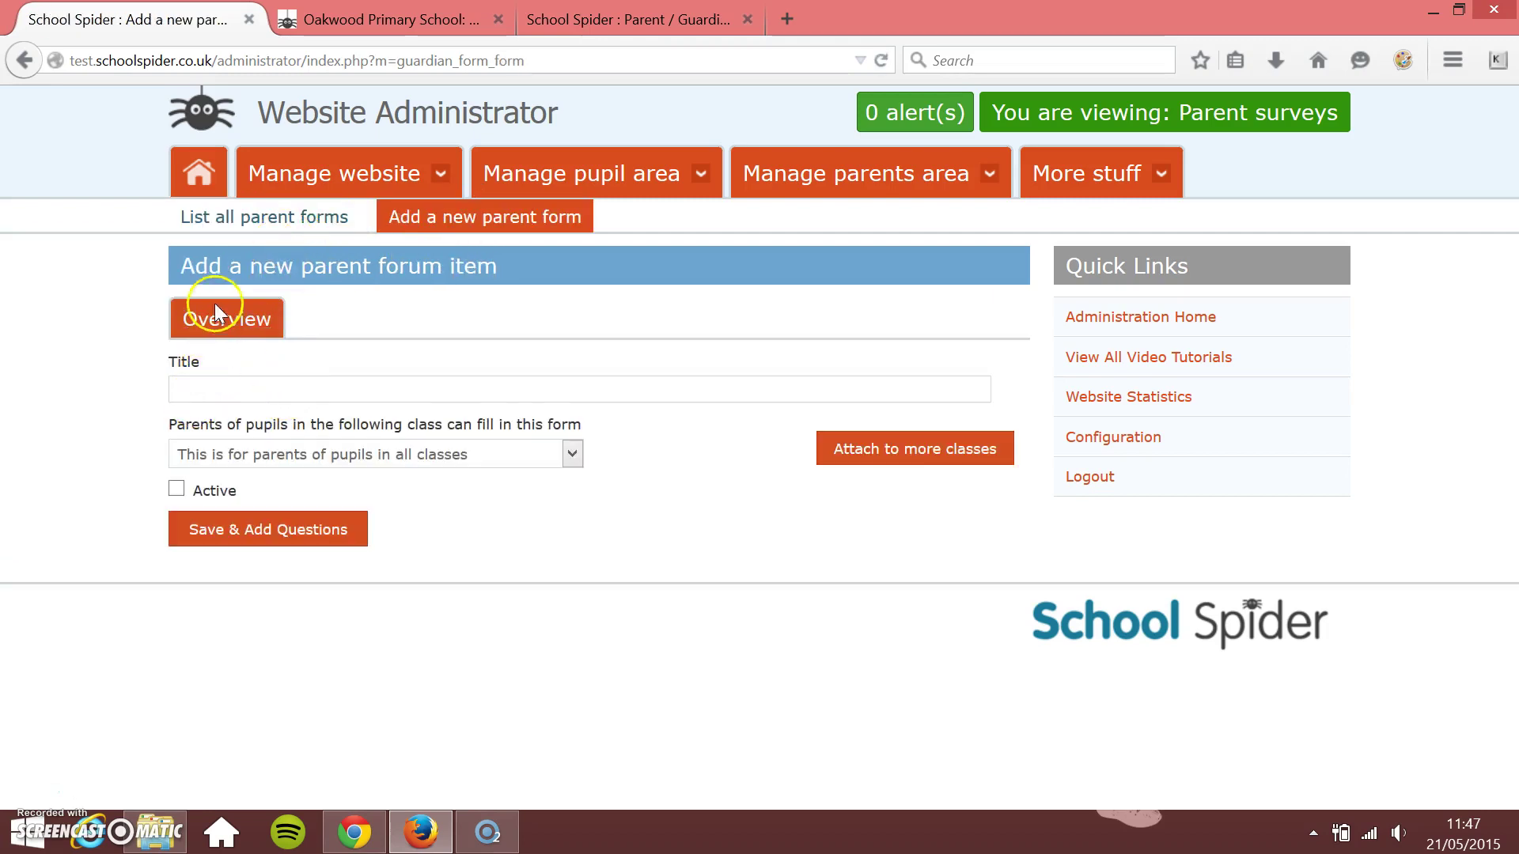
pyautogui.click(239, 379)
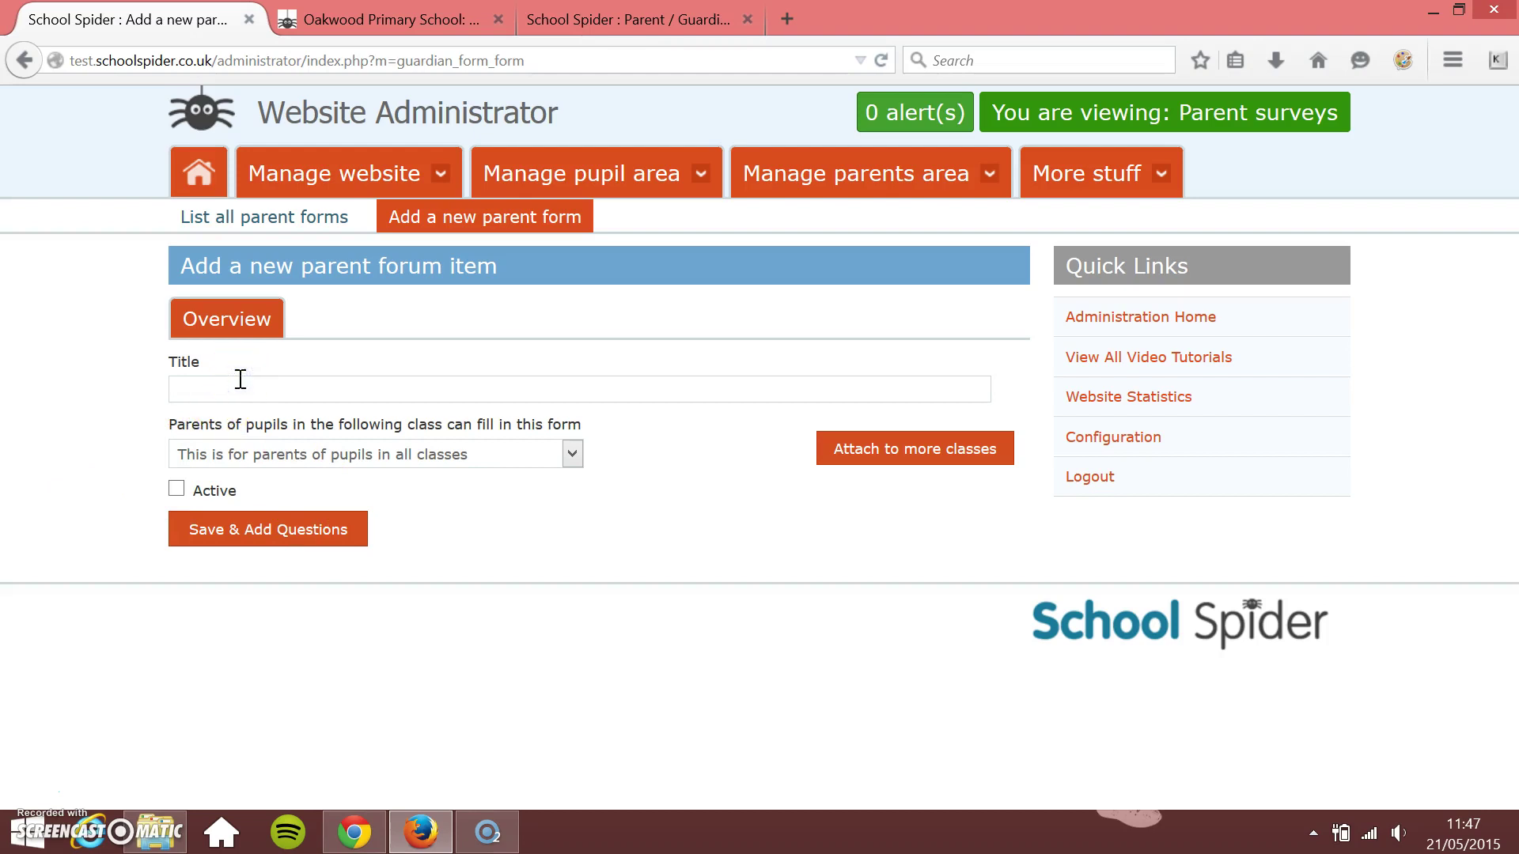
pyautogui.write('E Safe')
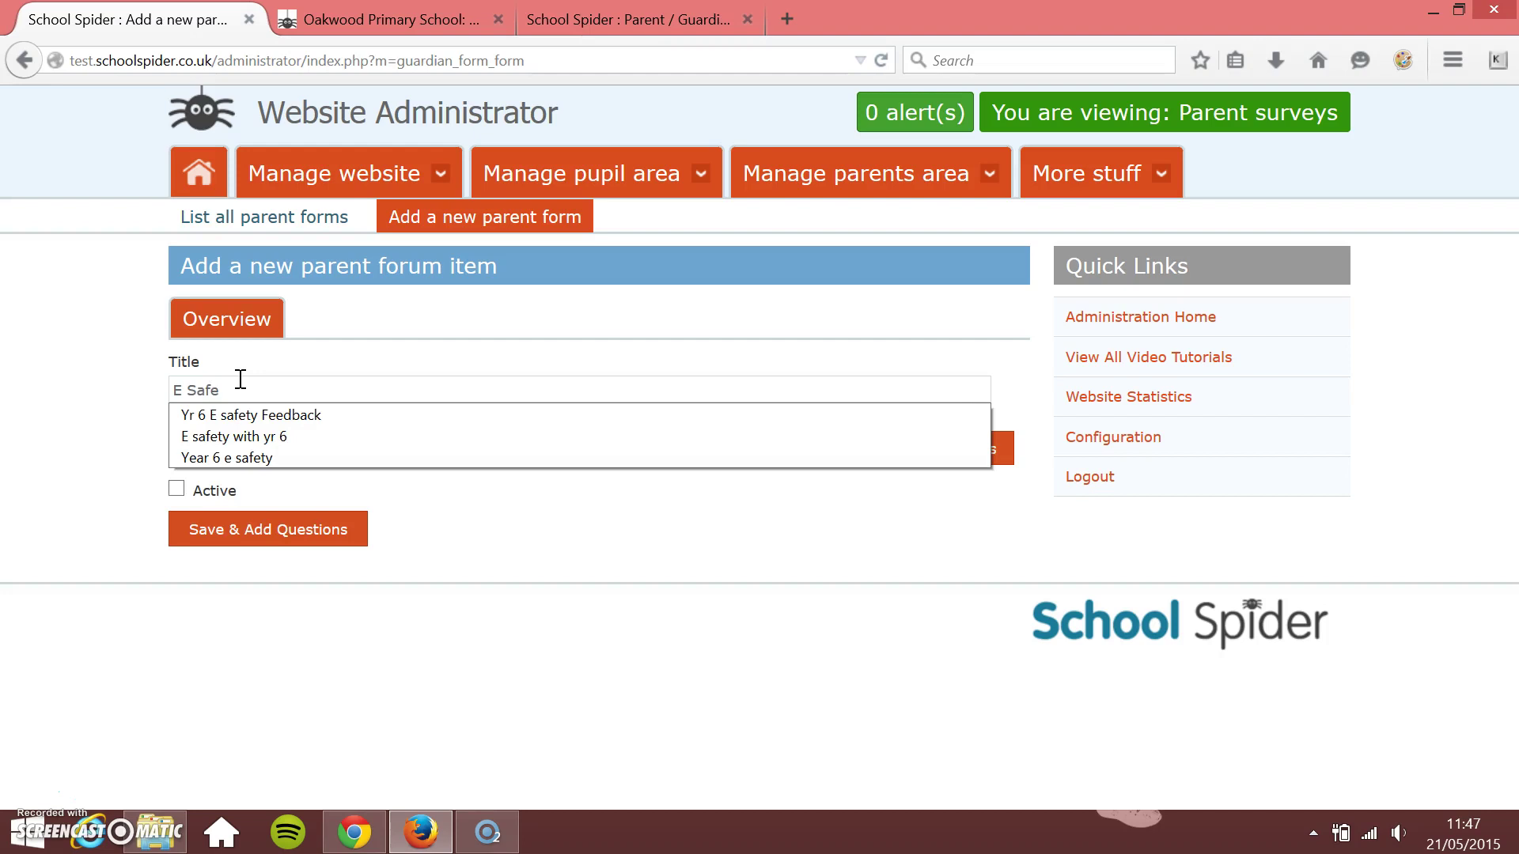
pyautogui.press('Down')
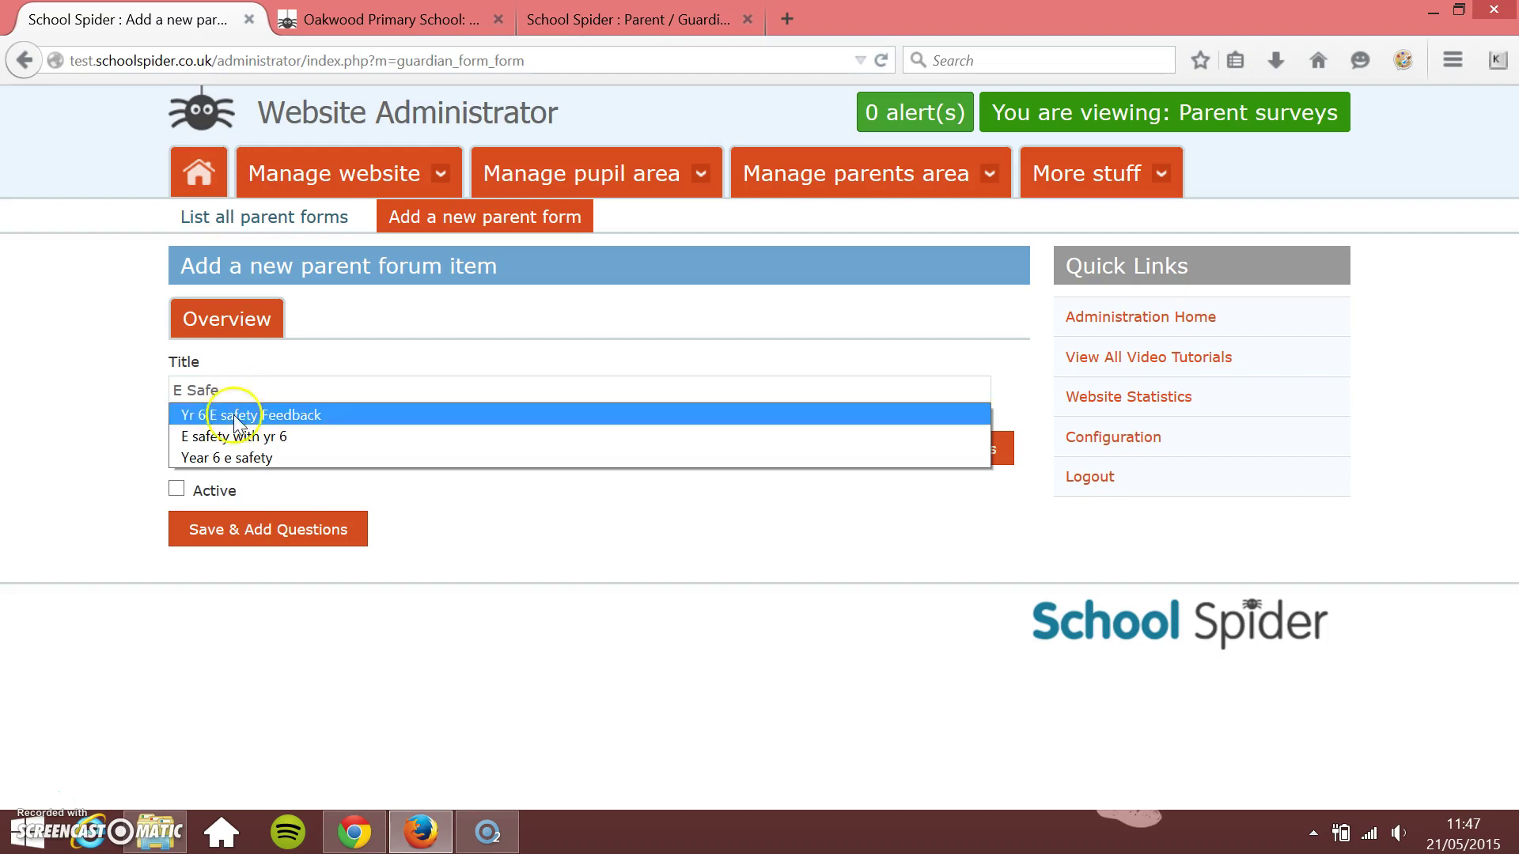
pyautogui.click(246, 408)
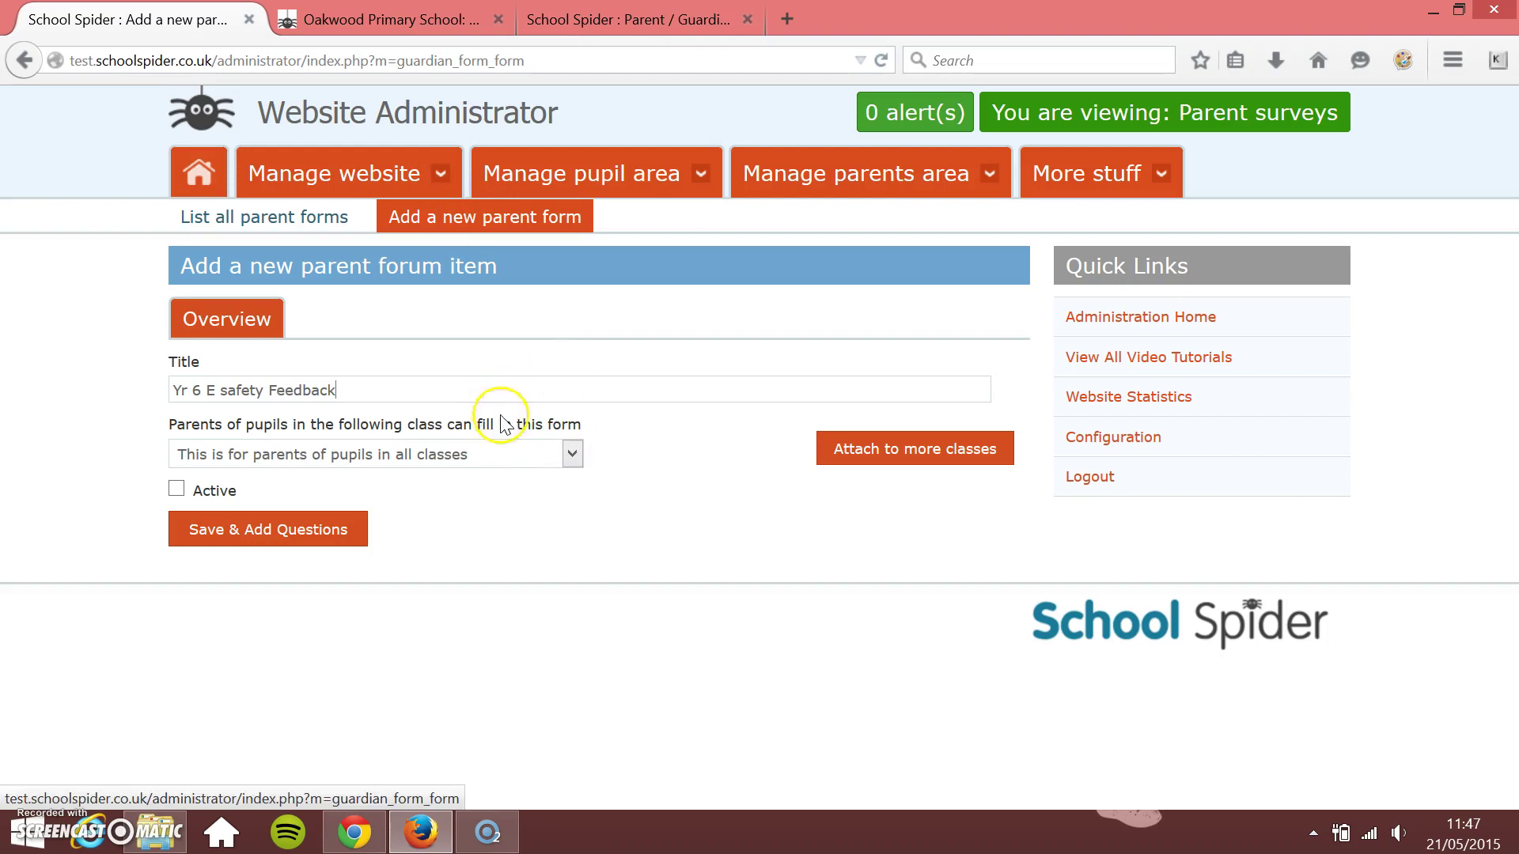
# Step: Restrict the form to Year 6 (2014 - 2015) parents and mark it Active
pyautogui.click(525, 458)
pyautogui.click(662, 430)
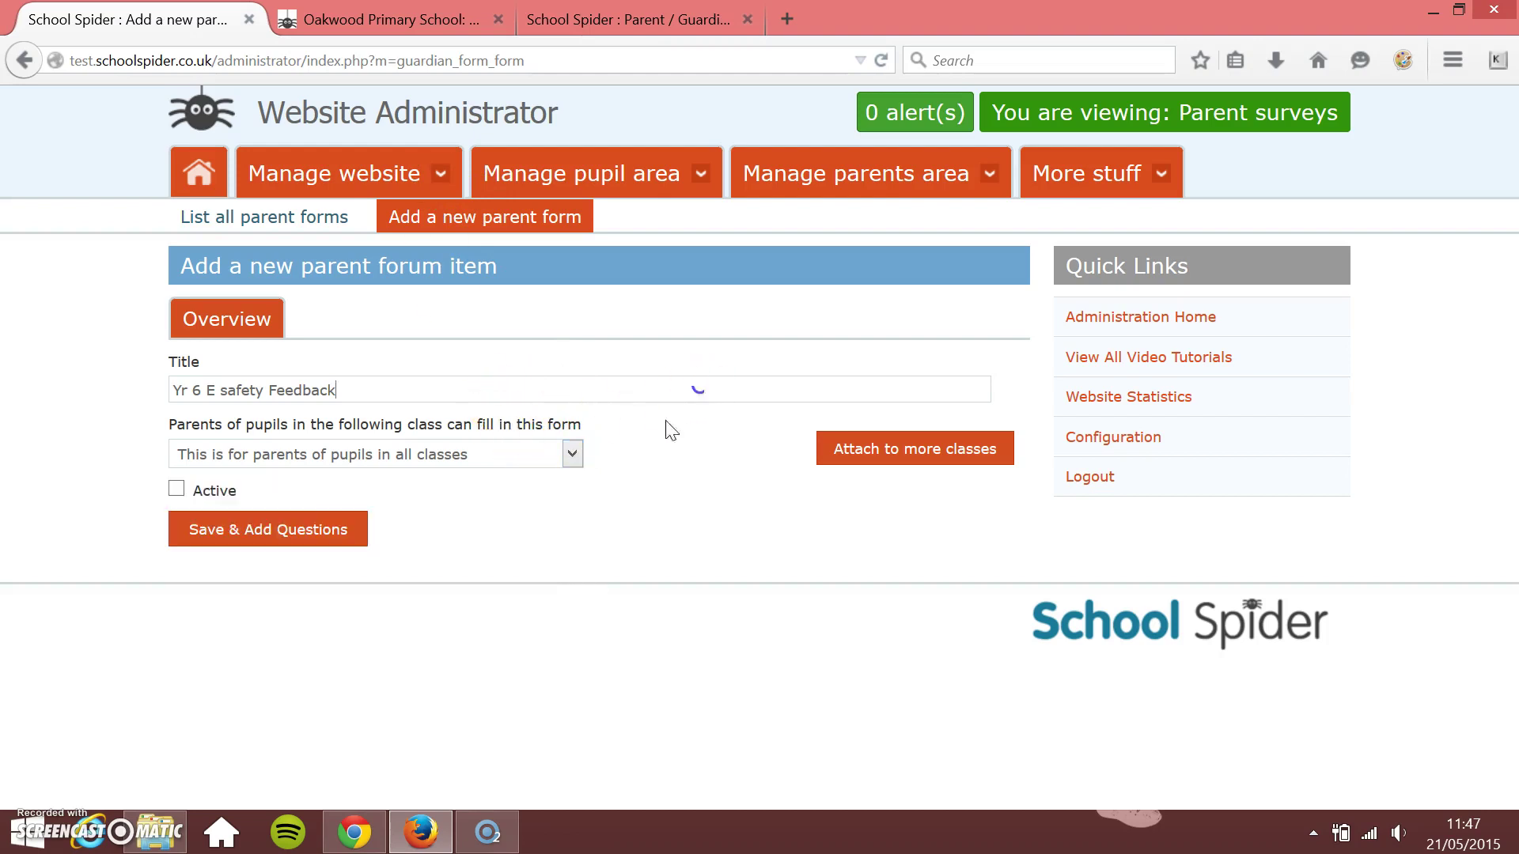
pyautogui.doubleClick(567, 459)
pyautogui.click(573, 452)
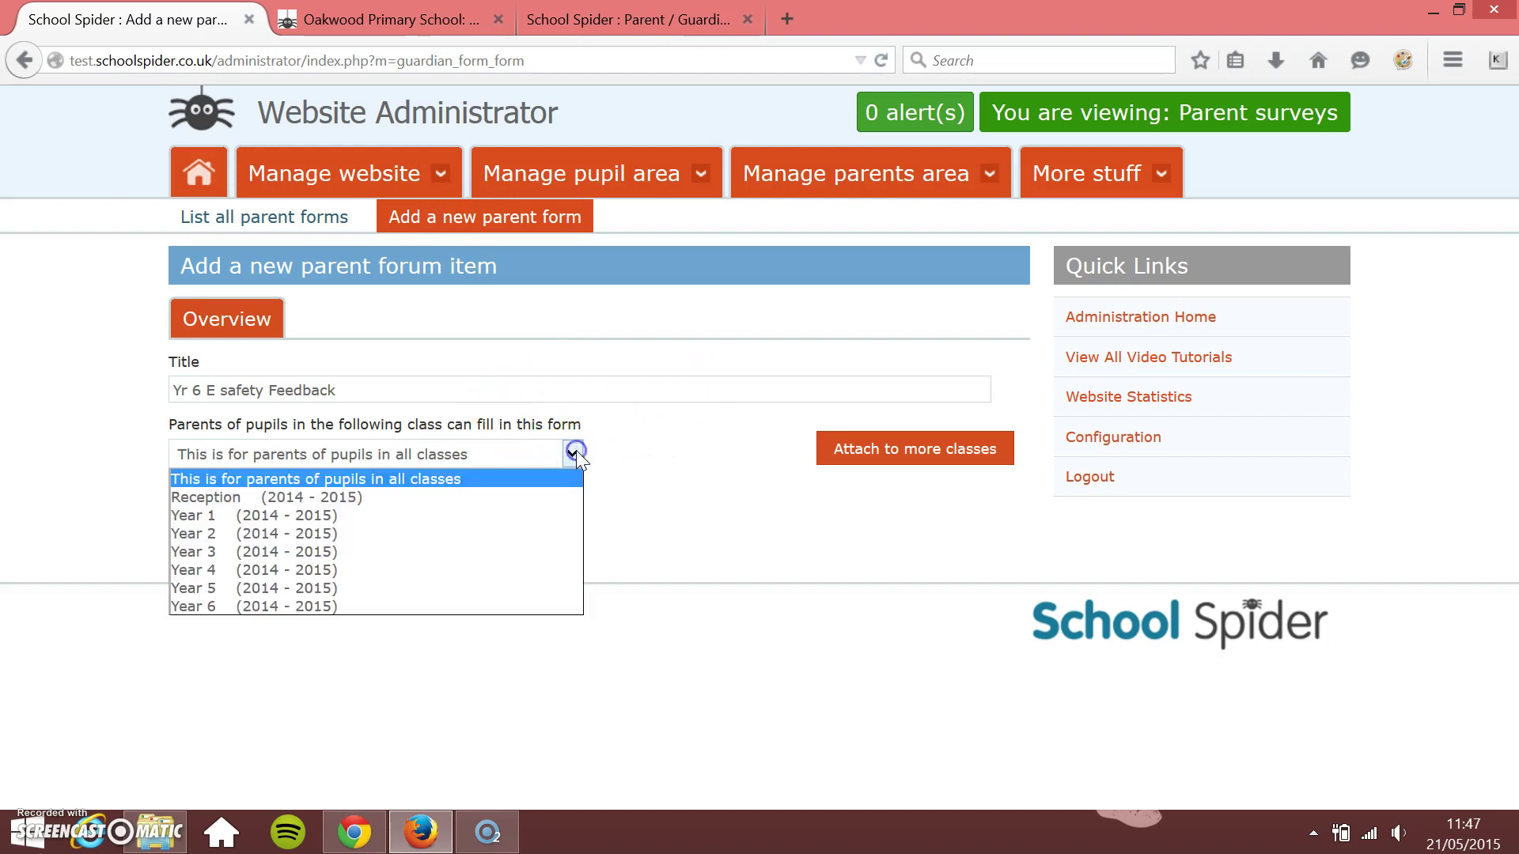
pyautogui.click(521, 605)
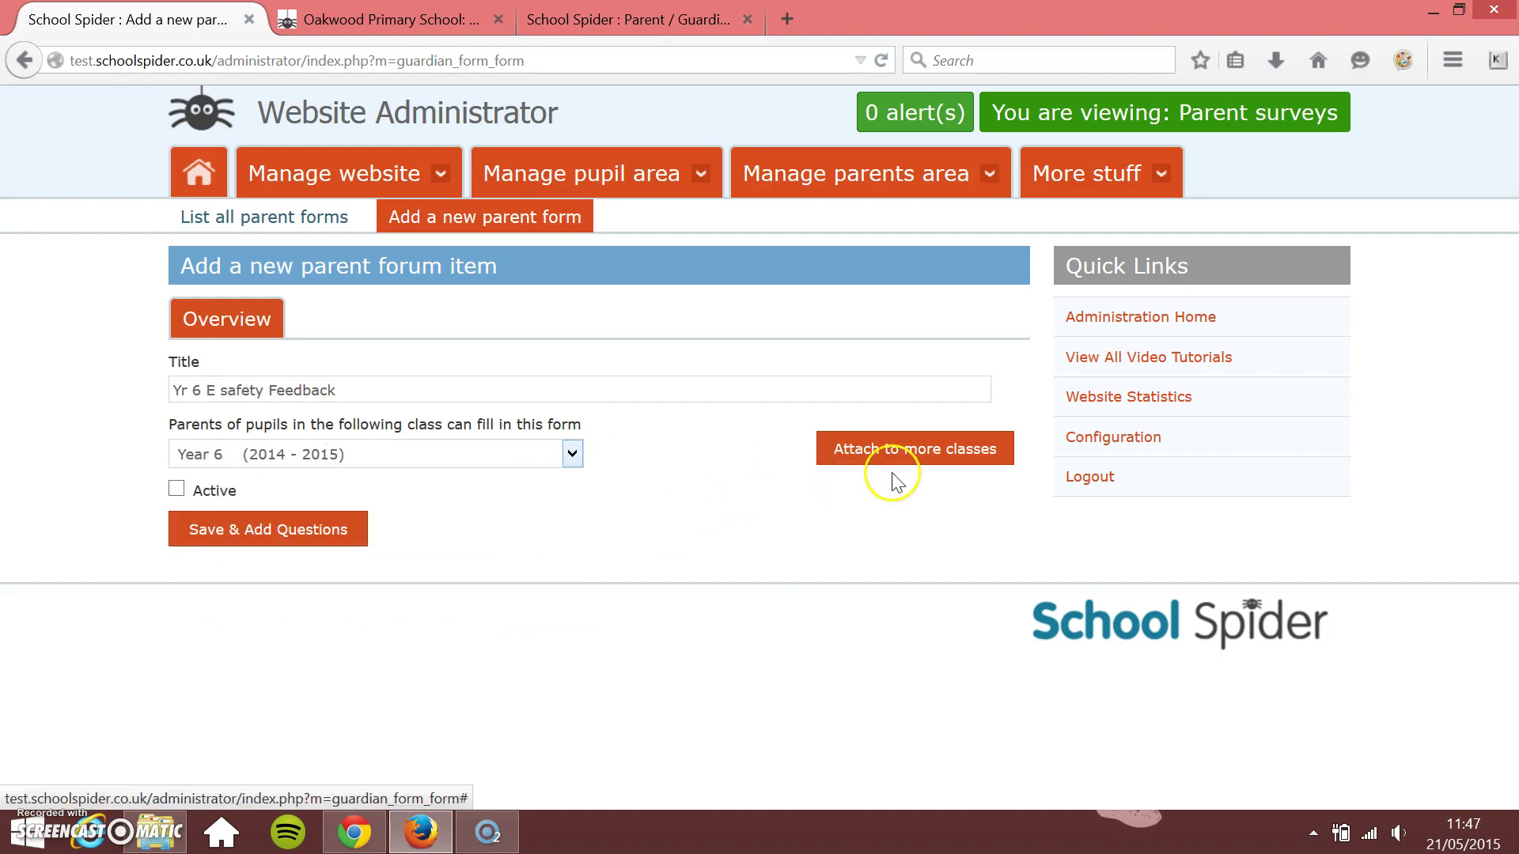
pyautogui.click(905, 450)
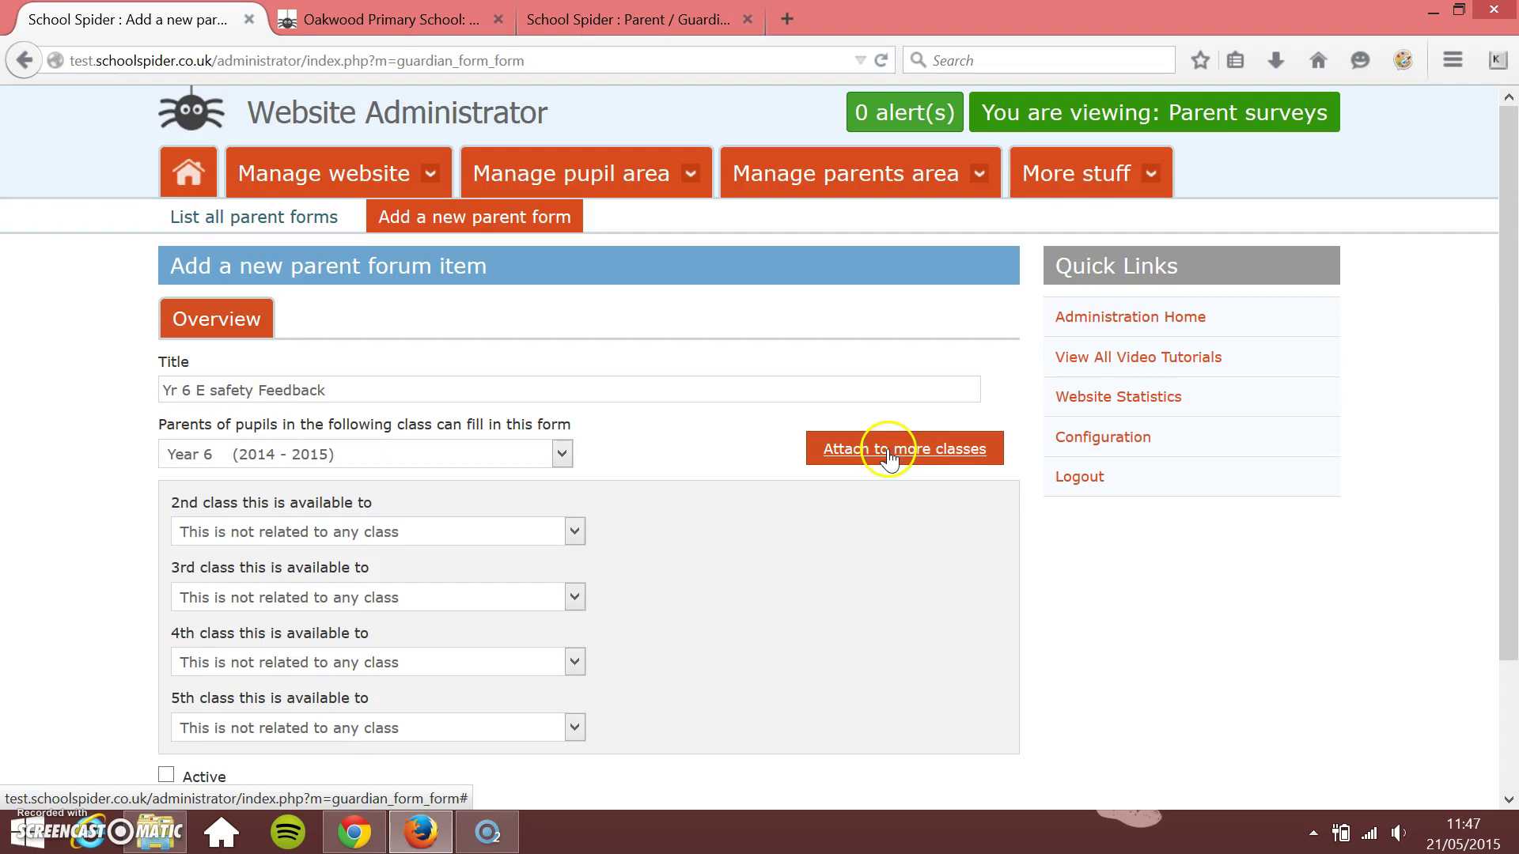
pyautogui.click(893, 452)
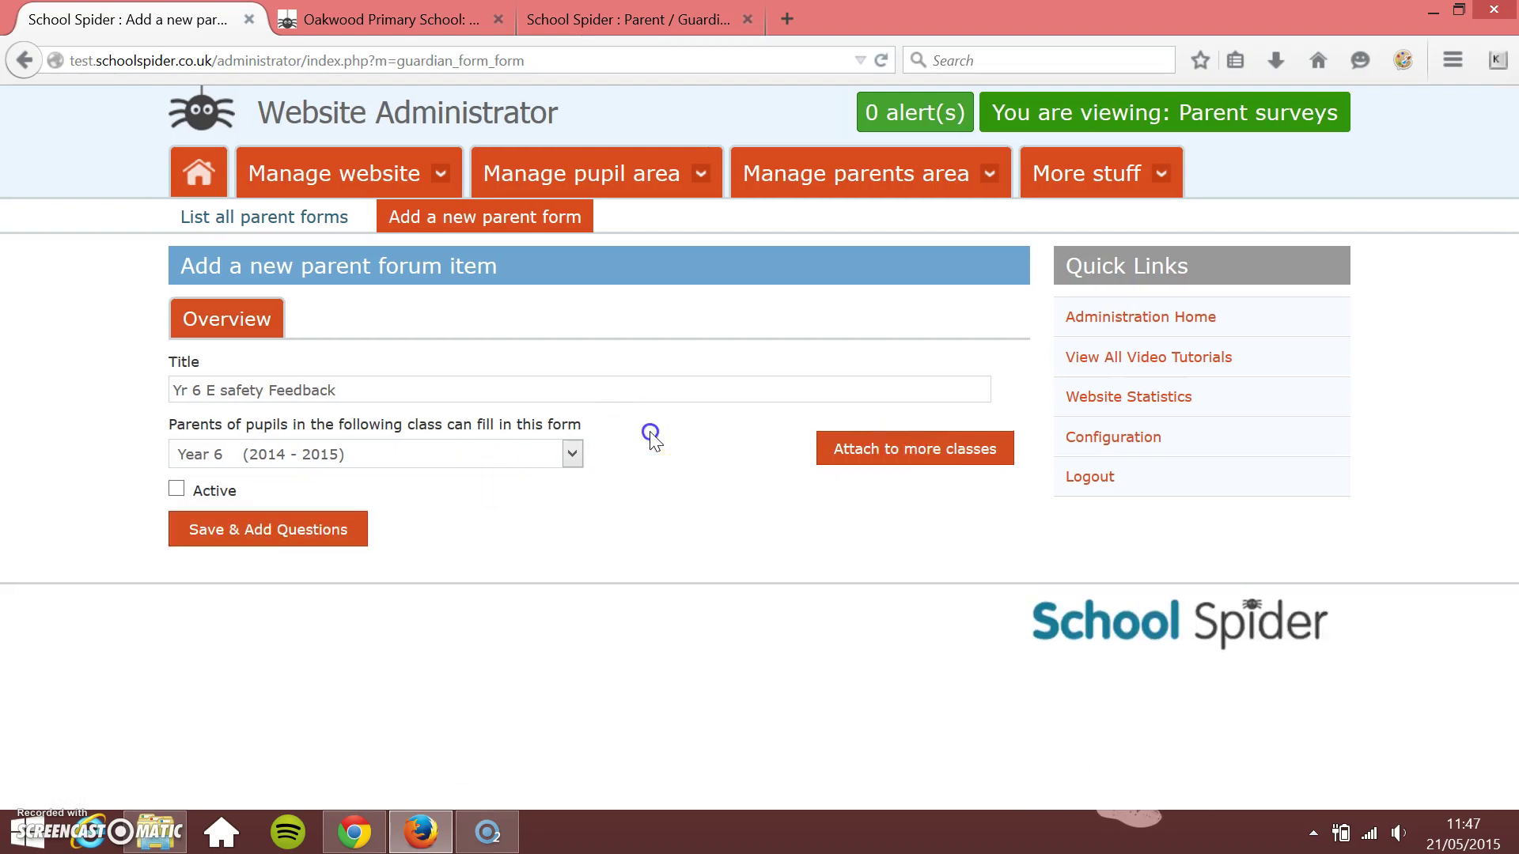
pyautogui.click(175, 488)
# Step: Save the form via 'Save & Add Questions' and begin a new question
pyautogui.click(218, 530)
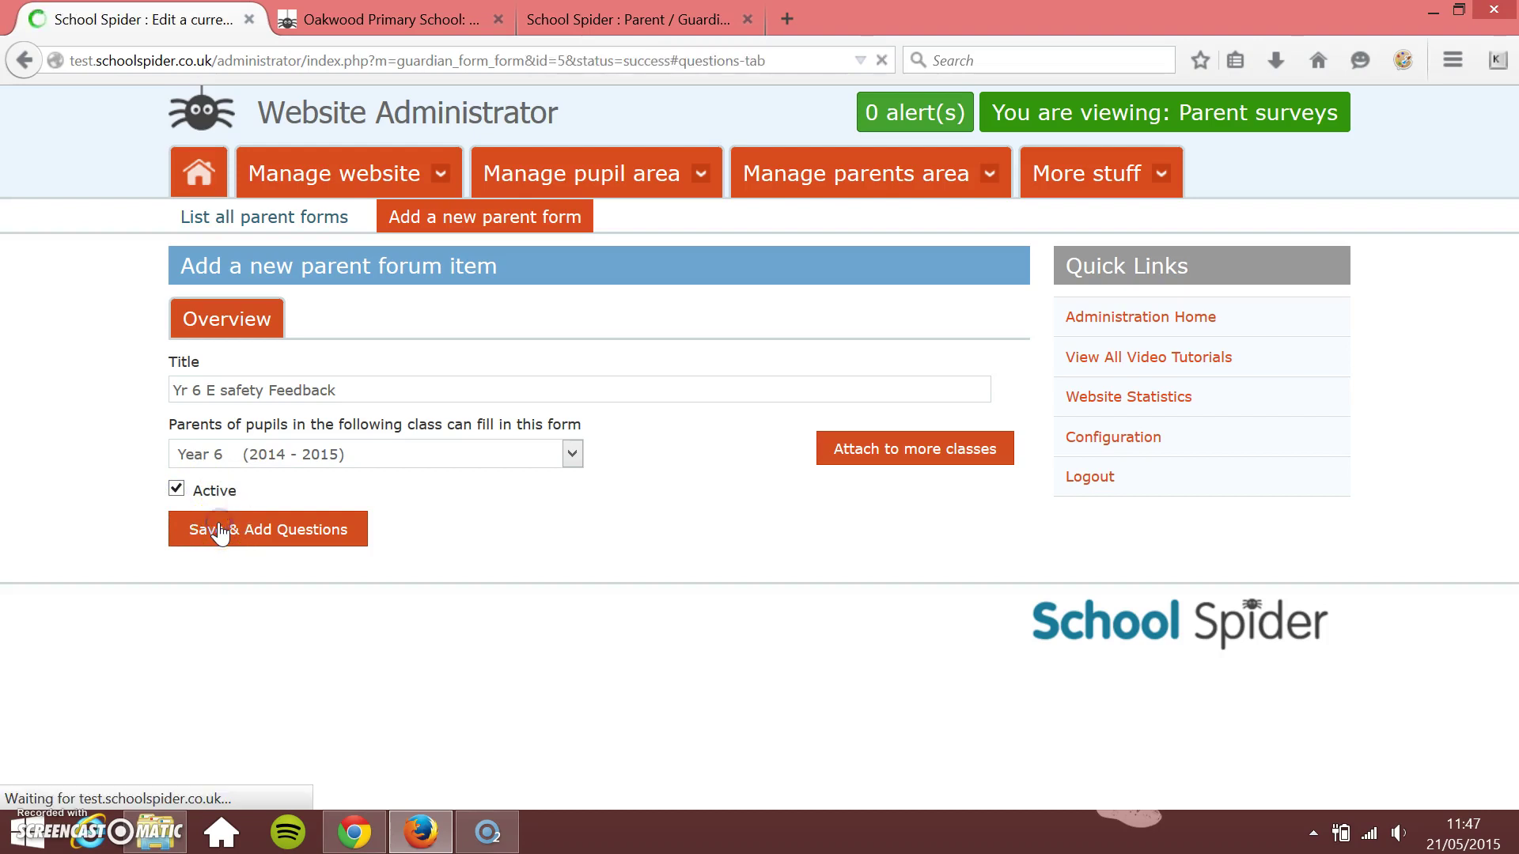
pyautogui.click(227, 508)
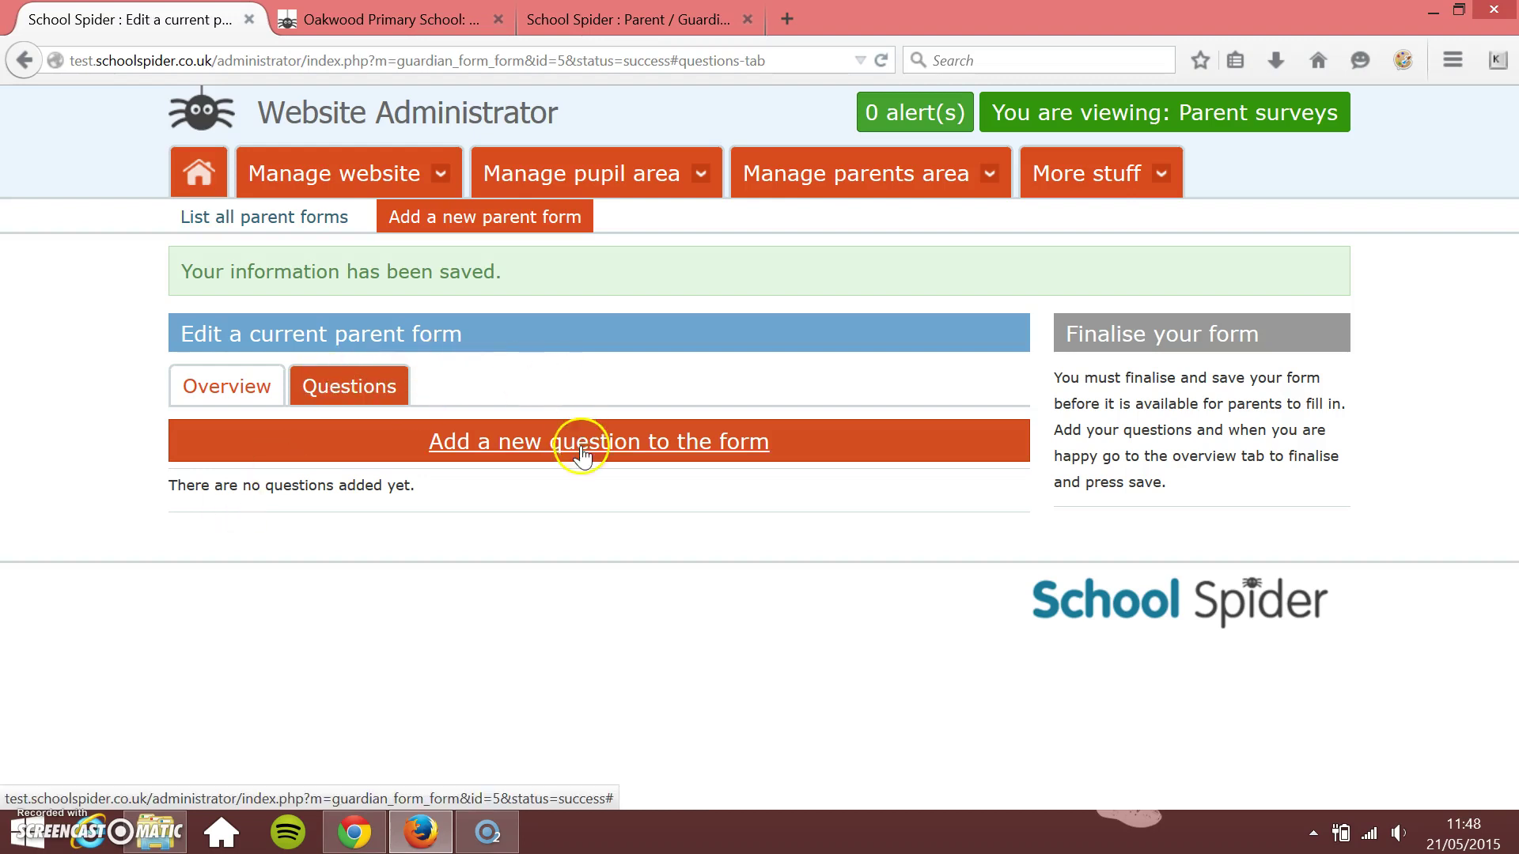
pyautogui.click(495, 448)
# Step: Enter the question 'Can your child appear in pictures on the website?'
pyautogui.click(438, 514)
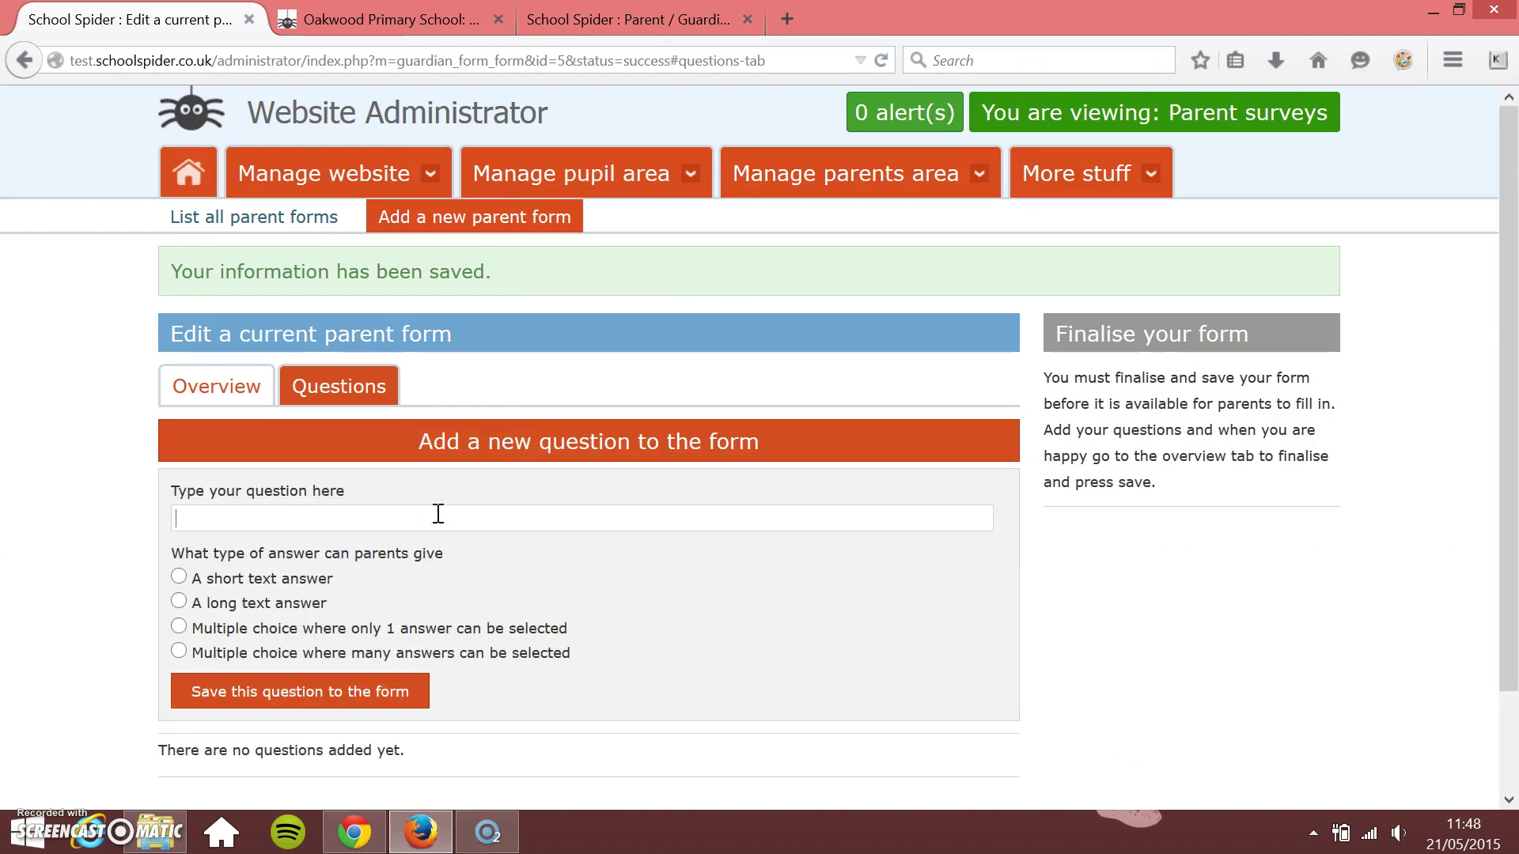
pyautogui.write('Can you')
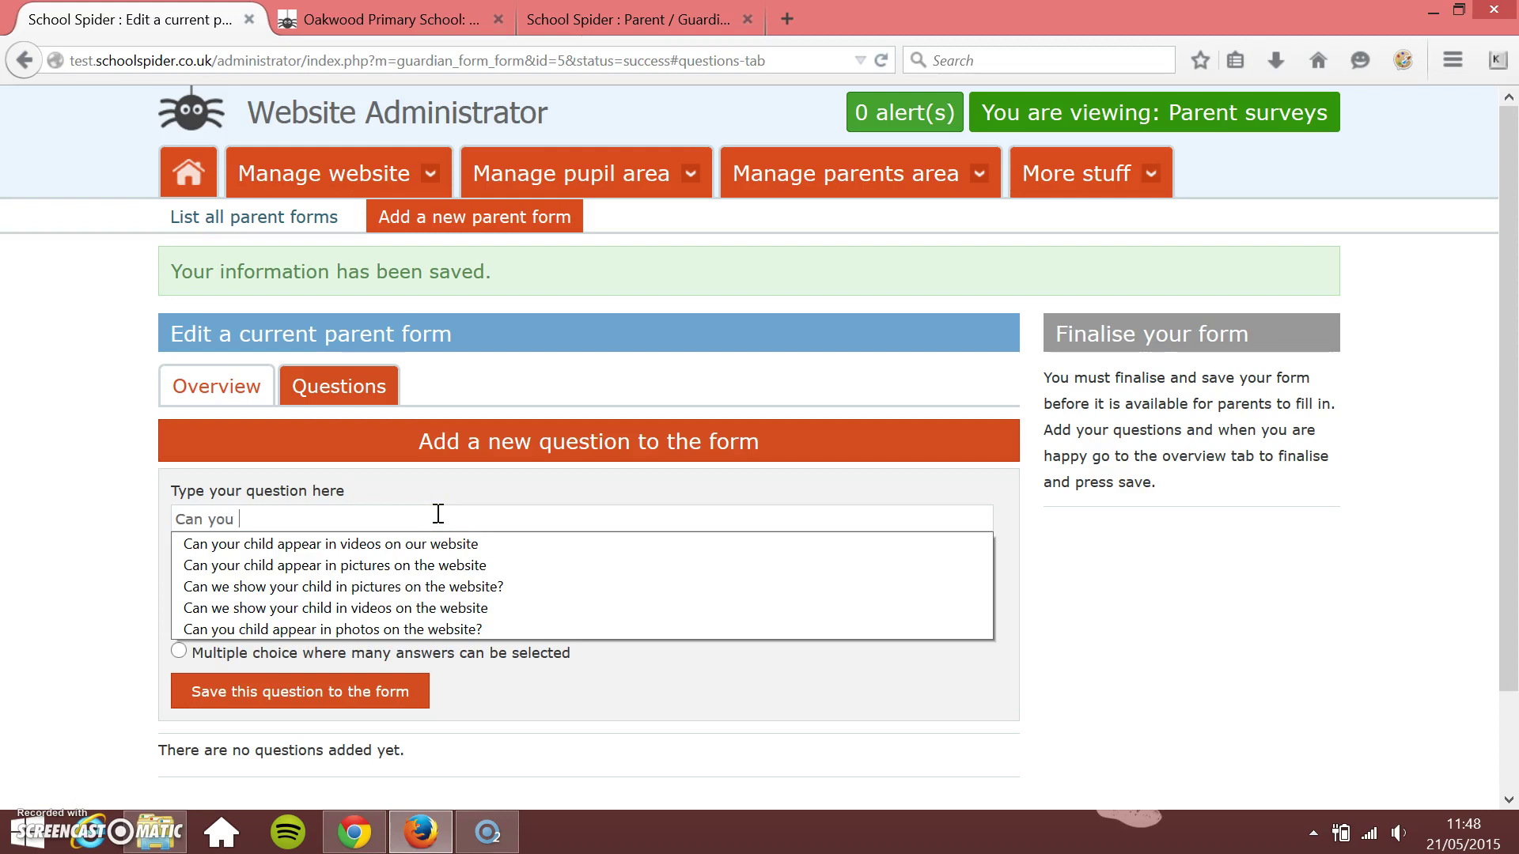
pyautogui.write('r child appear in pic')
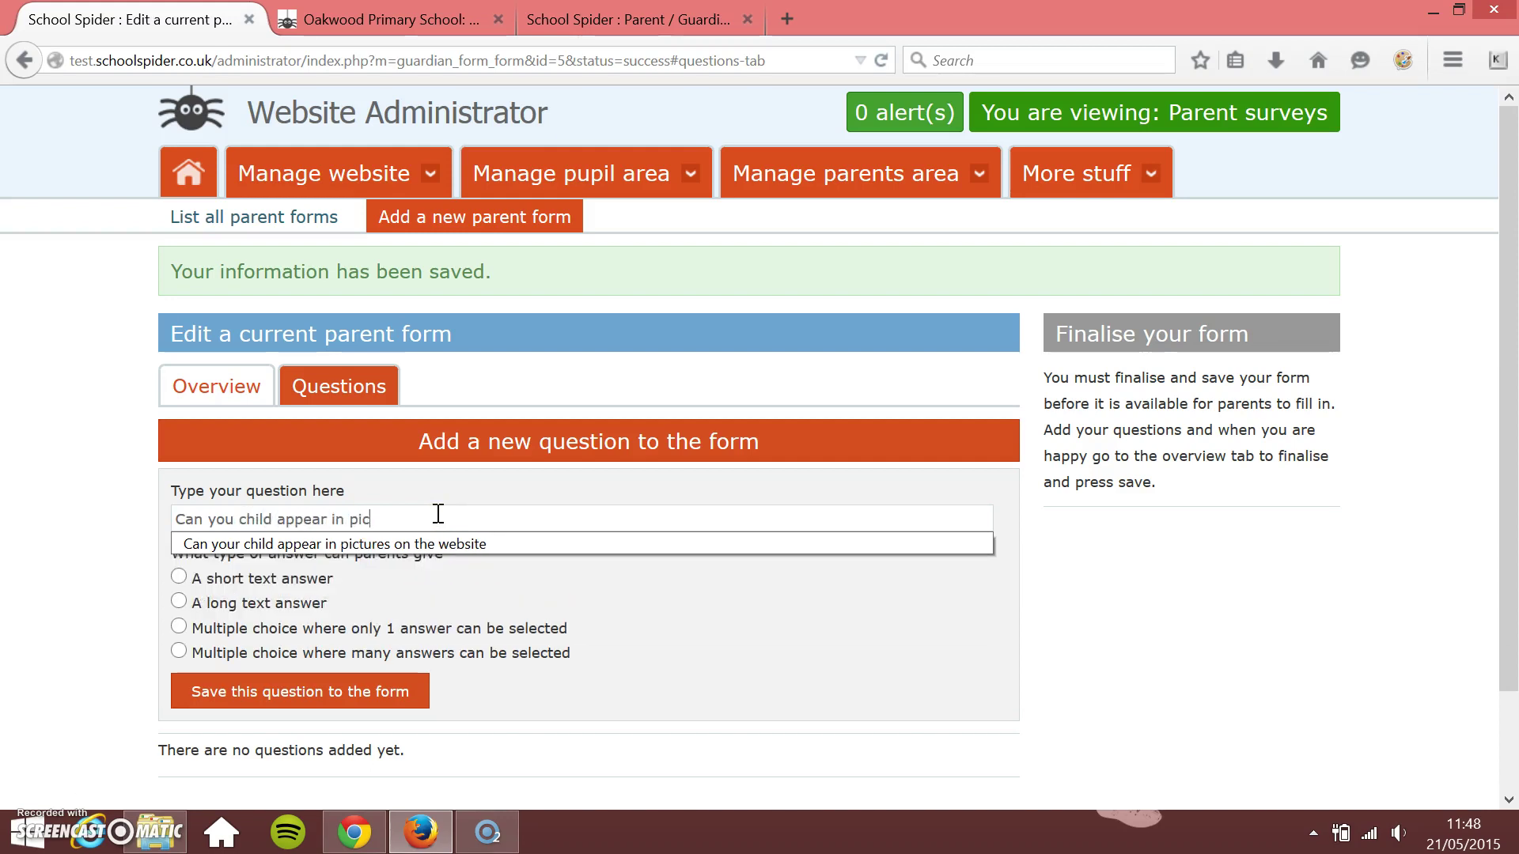
pyautogui.write('tures ')
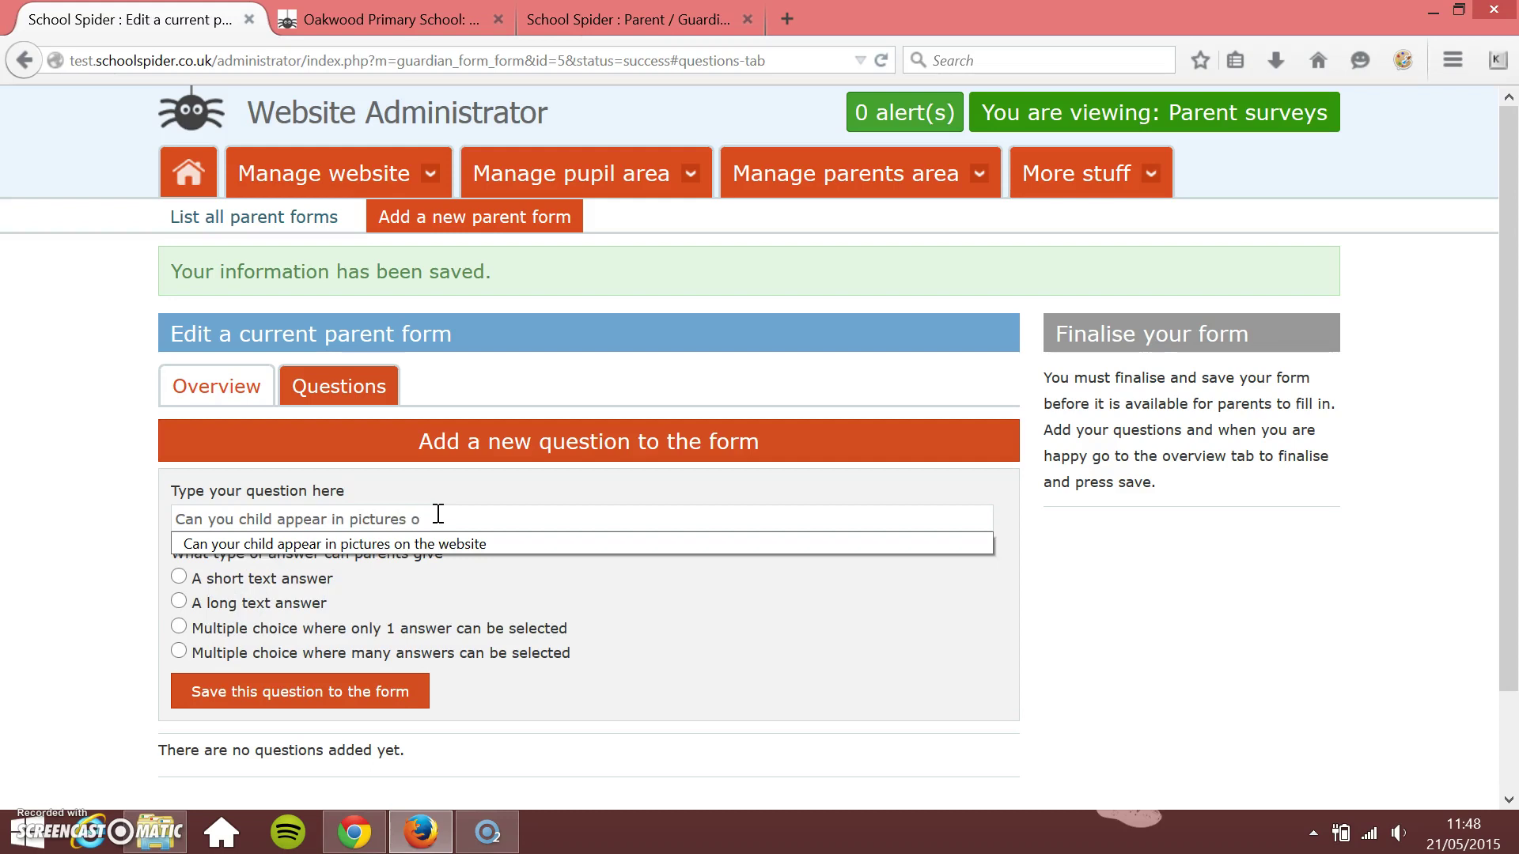
pyautogui.write('o')
pyautogui.click(416, 543)
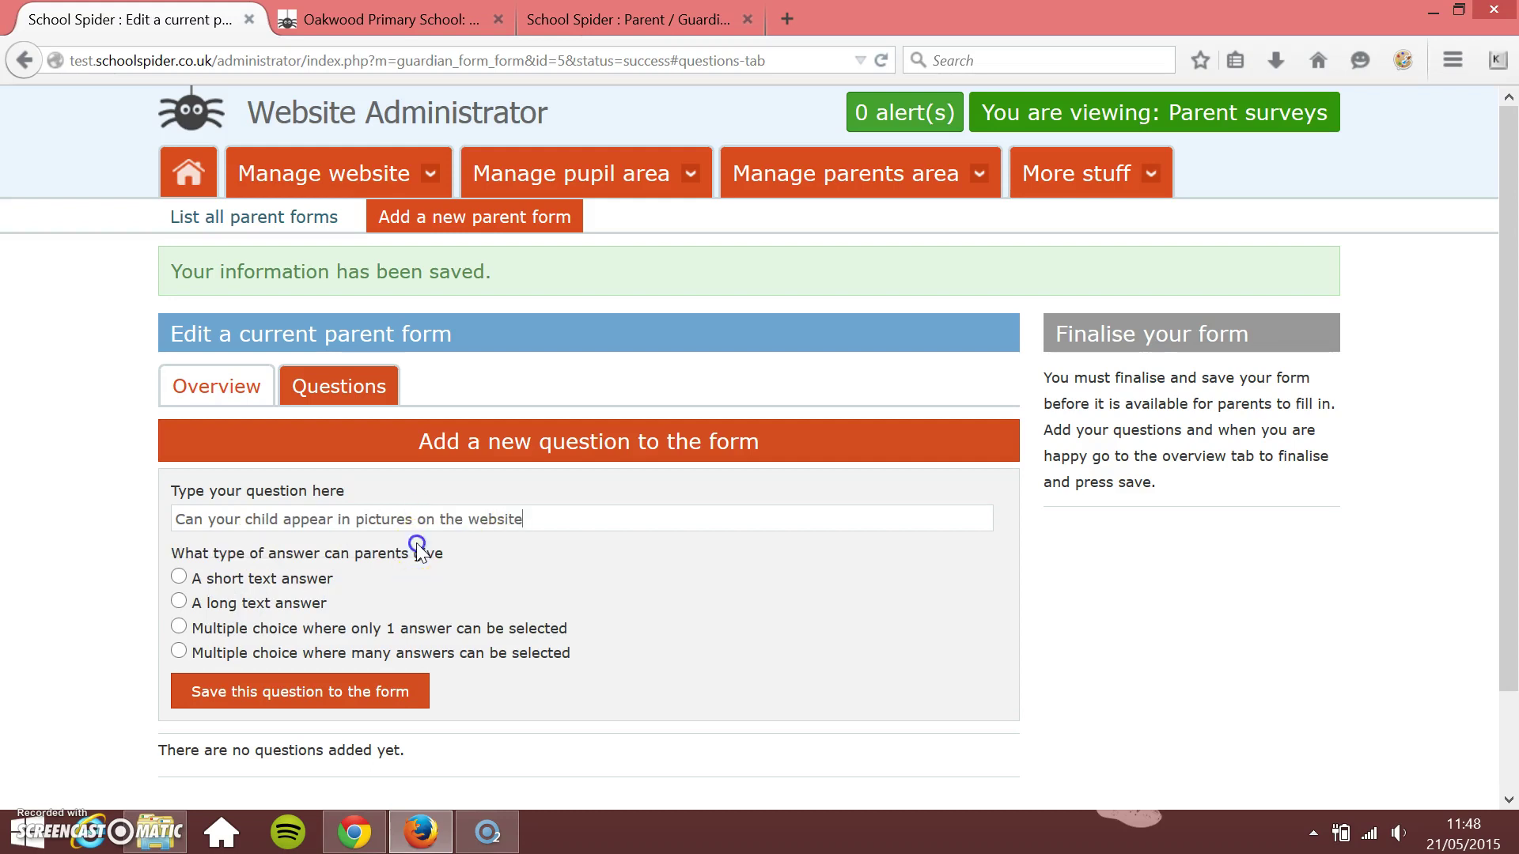
pyautogui.write('?')
# Step: Make the question single-answer multiple choice with answers Yes and No
pyautogui.click(183, 622)
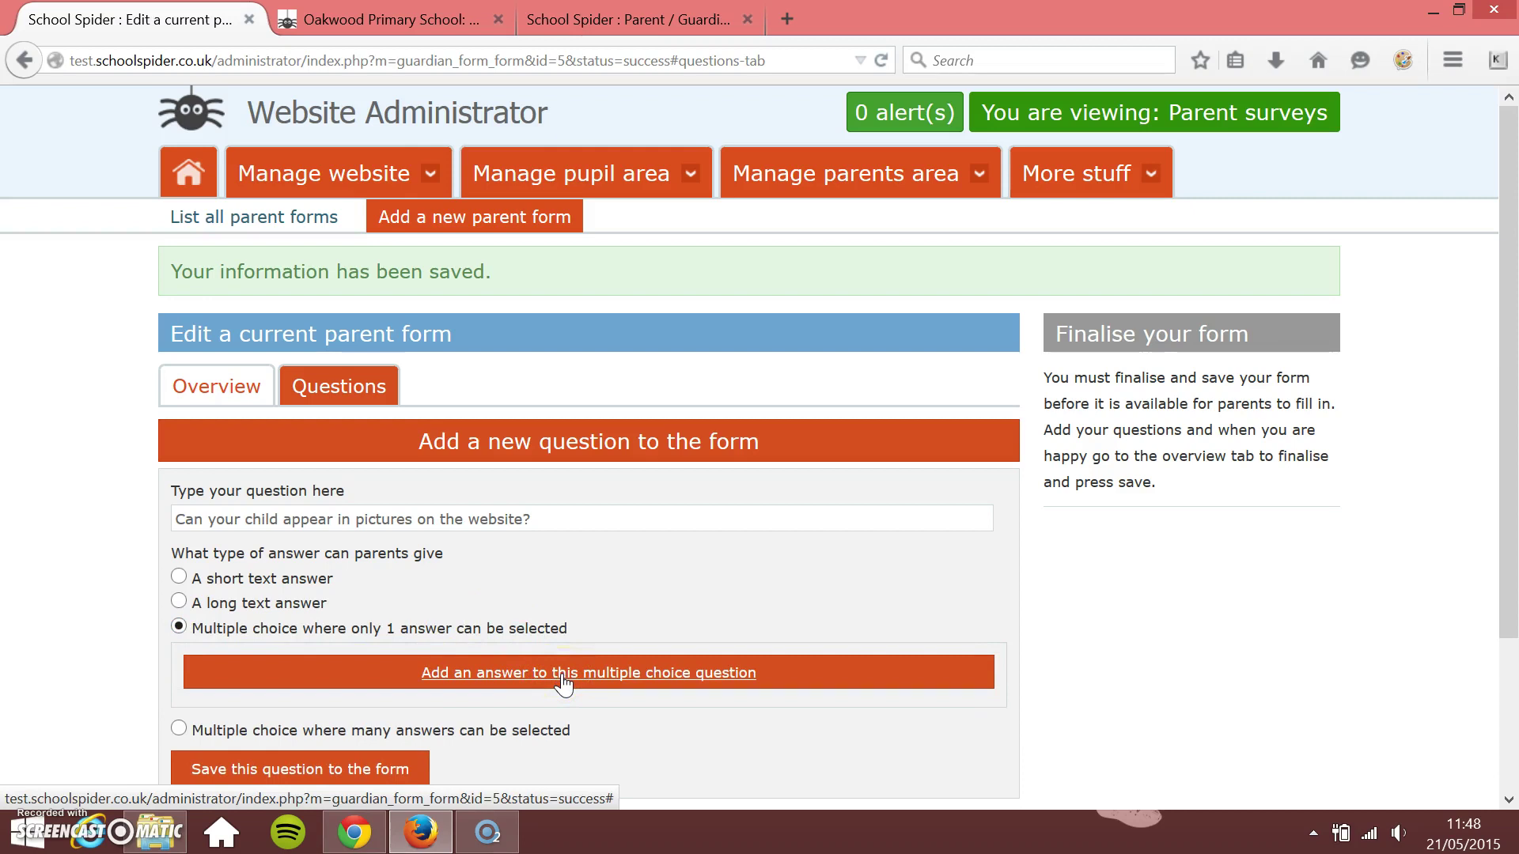
pyautogui.click(564, 682)
pyautogui.scroll(-3, 563, 682)
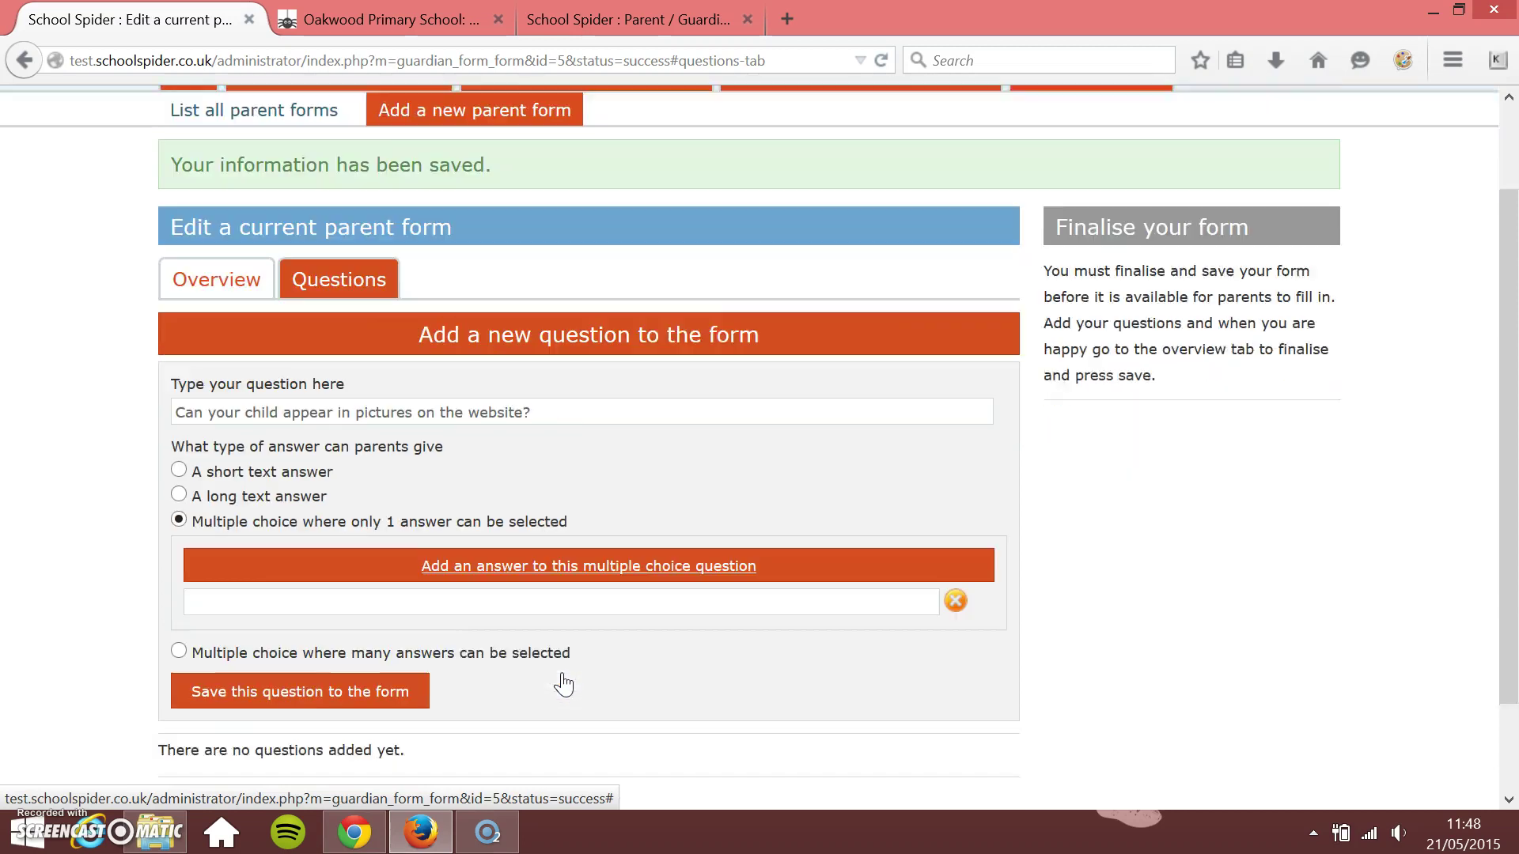
pyautogui.click(525, 565)
pyautogui.click(523, 569)
pyautogui.write('Yes')
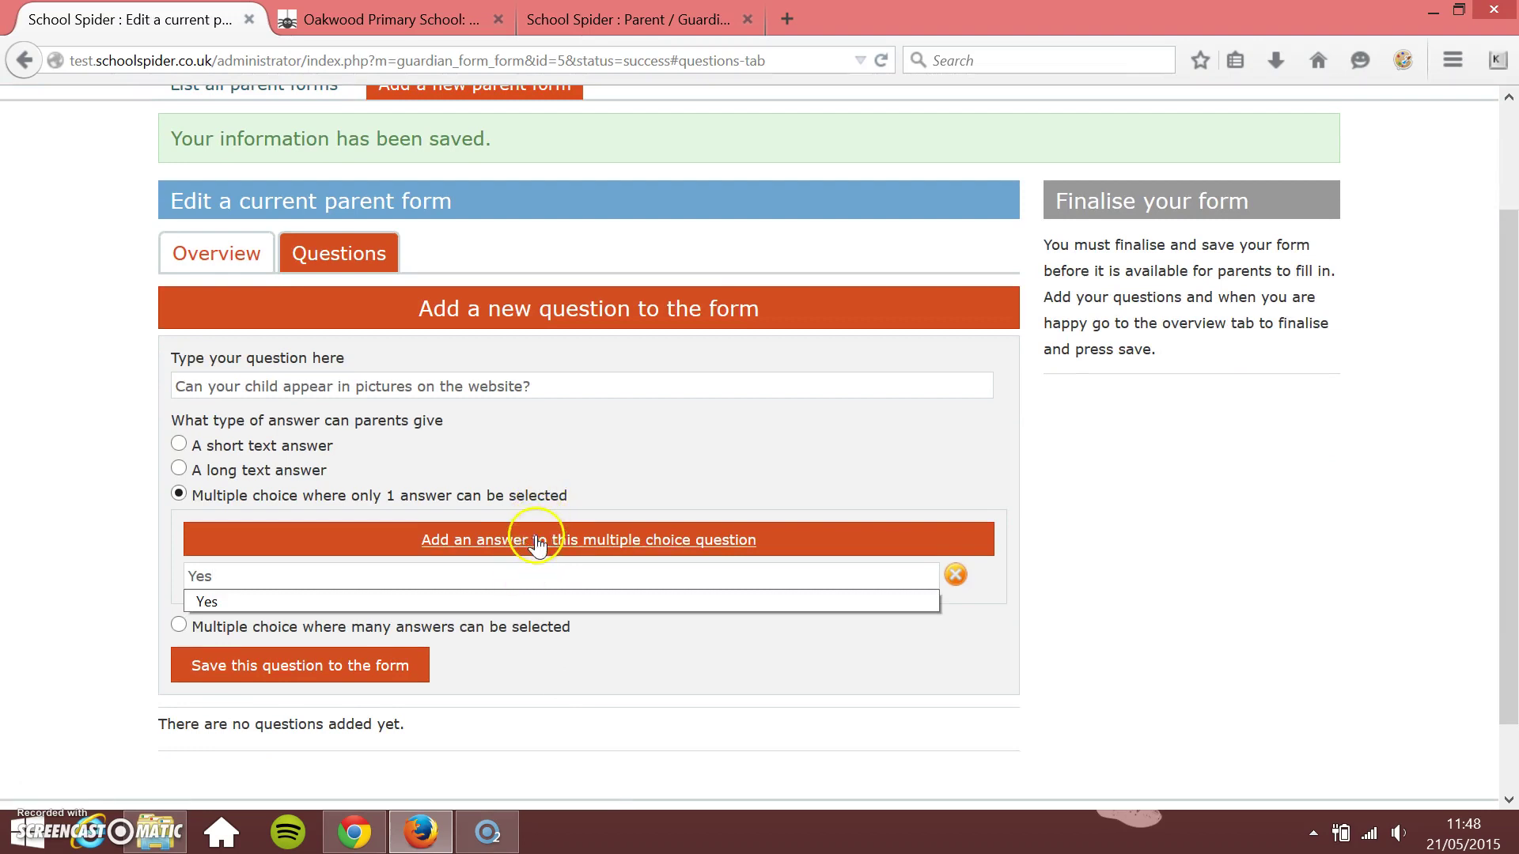
pyautogui.click(532, 539)
pyautogui.click(531, 609)
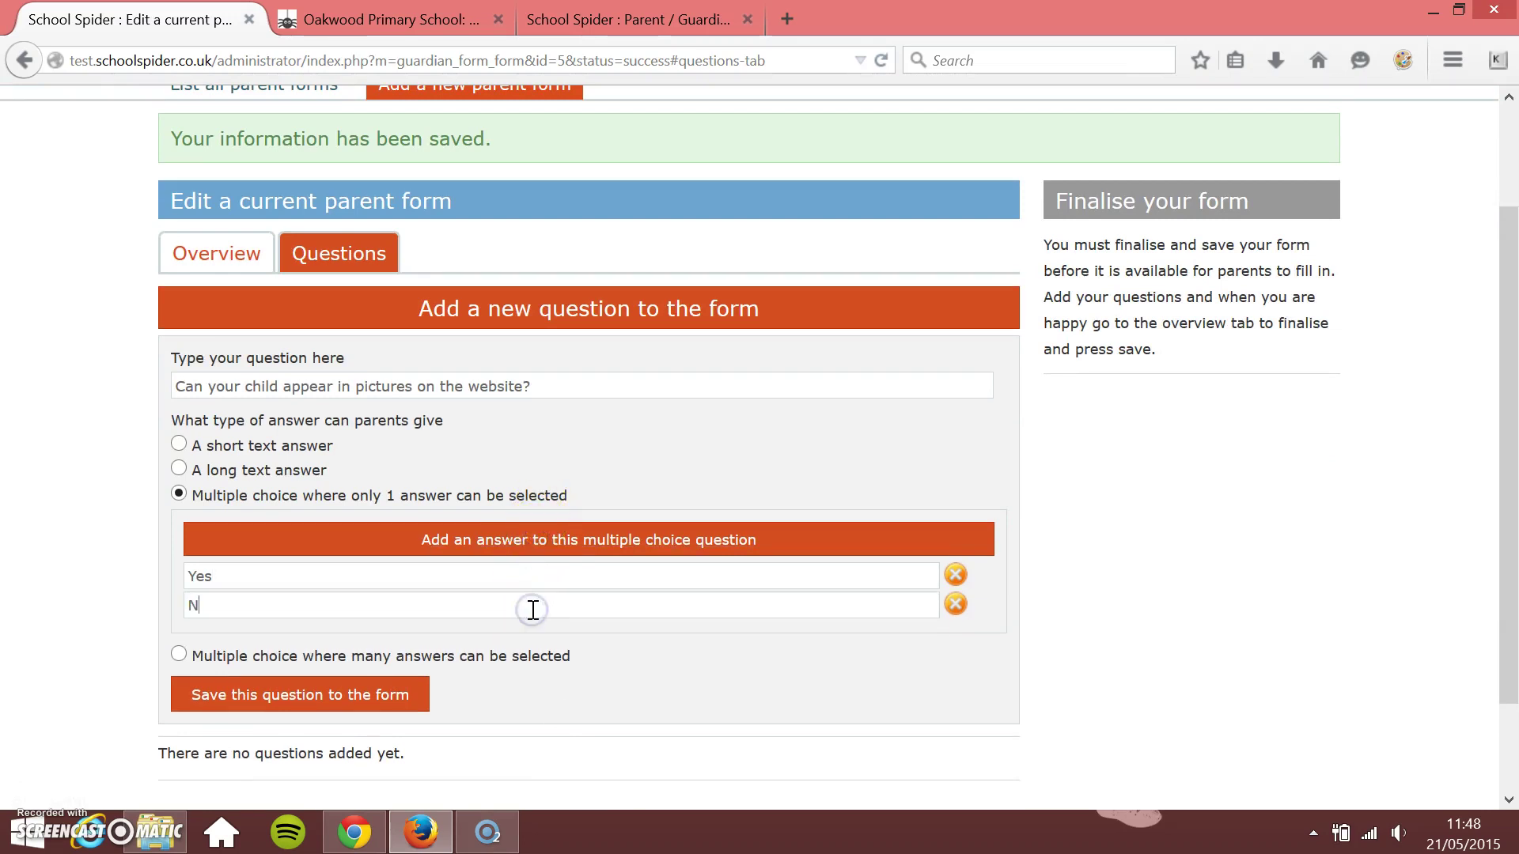
pyautogui.write('N')
pyautogui.click(522, 709)
# Step: Save the pictures question to the form and briefly review its saved details
pyautogui.click(358, 692)
pyautogui.click(277, 696)
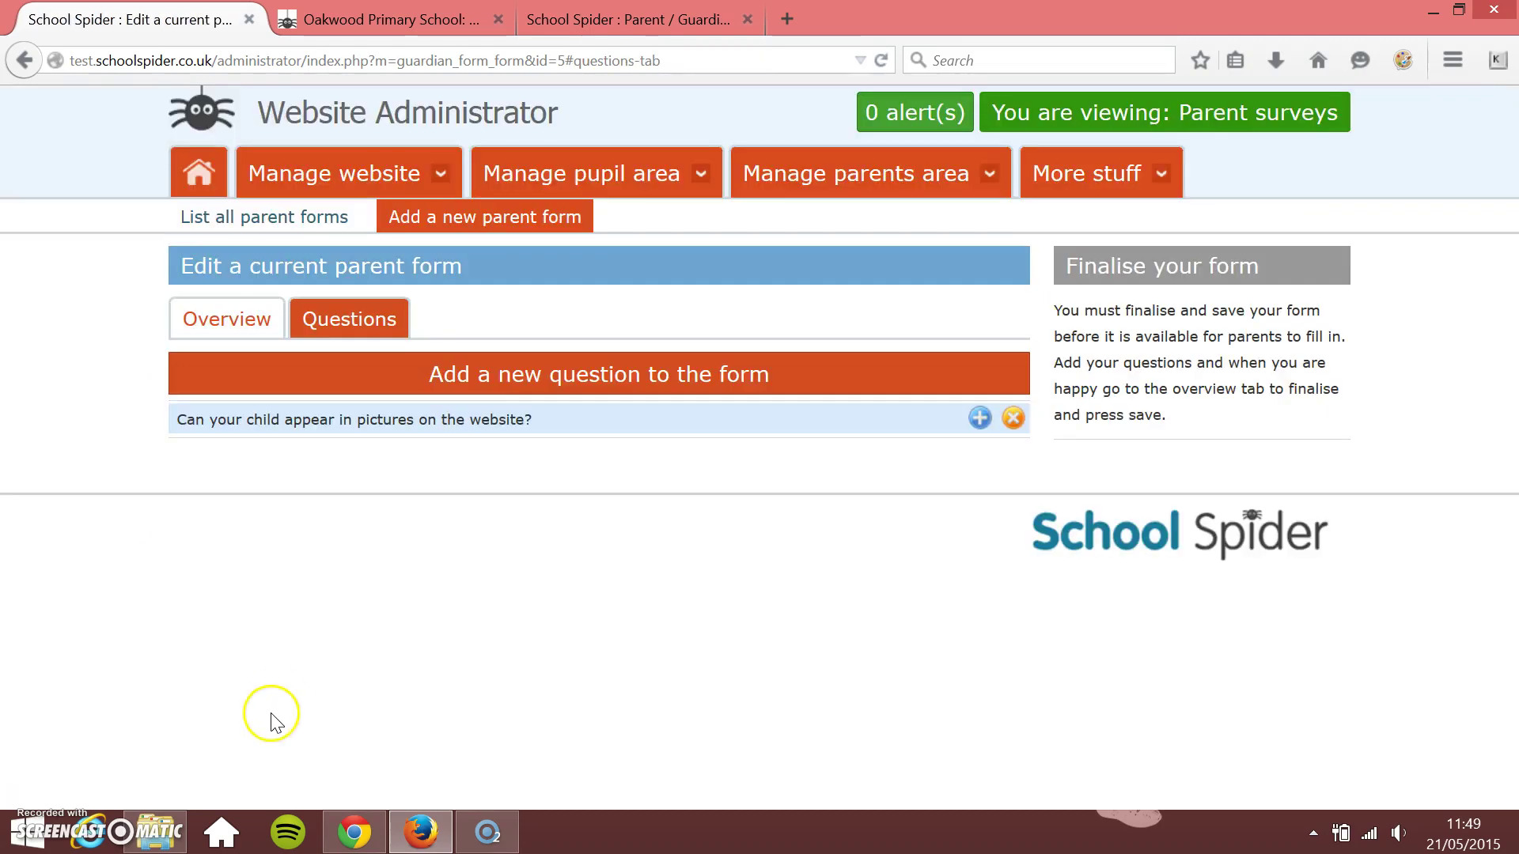
pyautogui.click(979, 417)
pyautogui.click(970, 418)
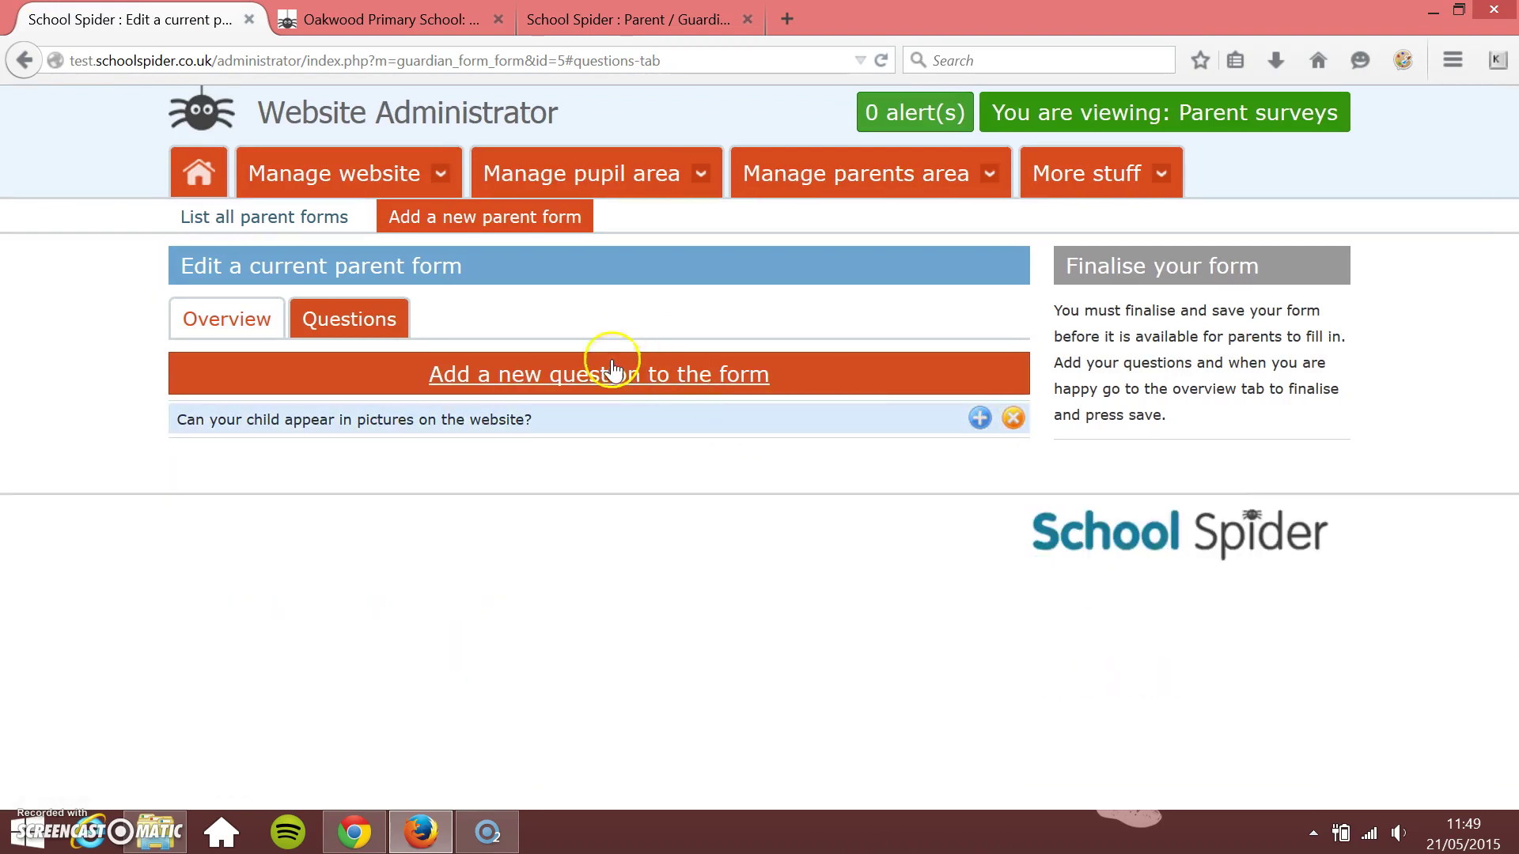
# Step: Add a second question reading 'Can your child appear in videos on our website?'
pyautogui.click(536, 390)
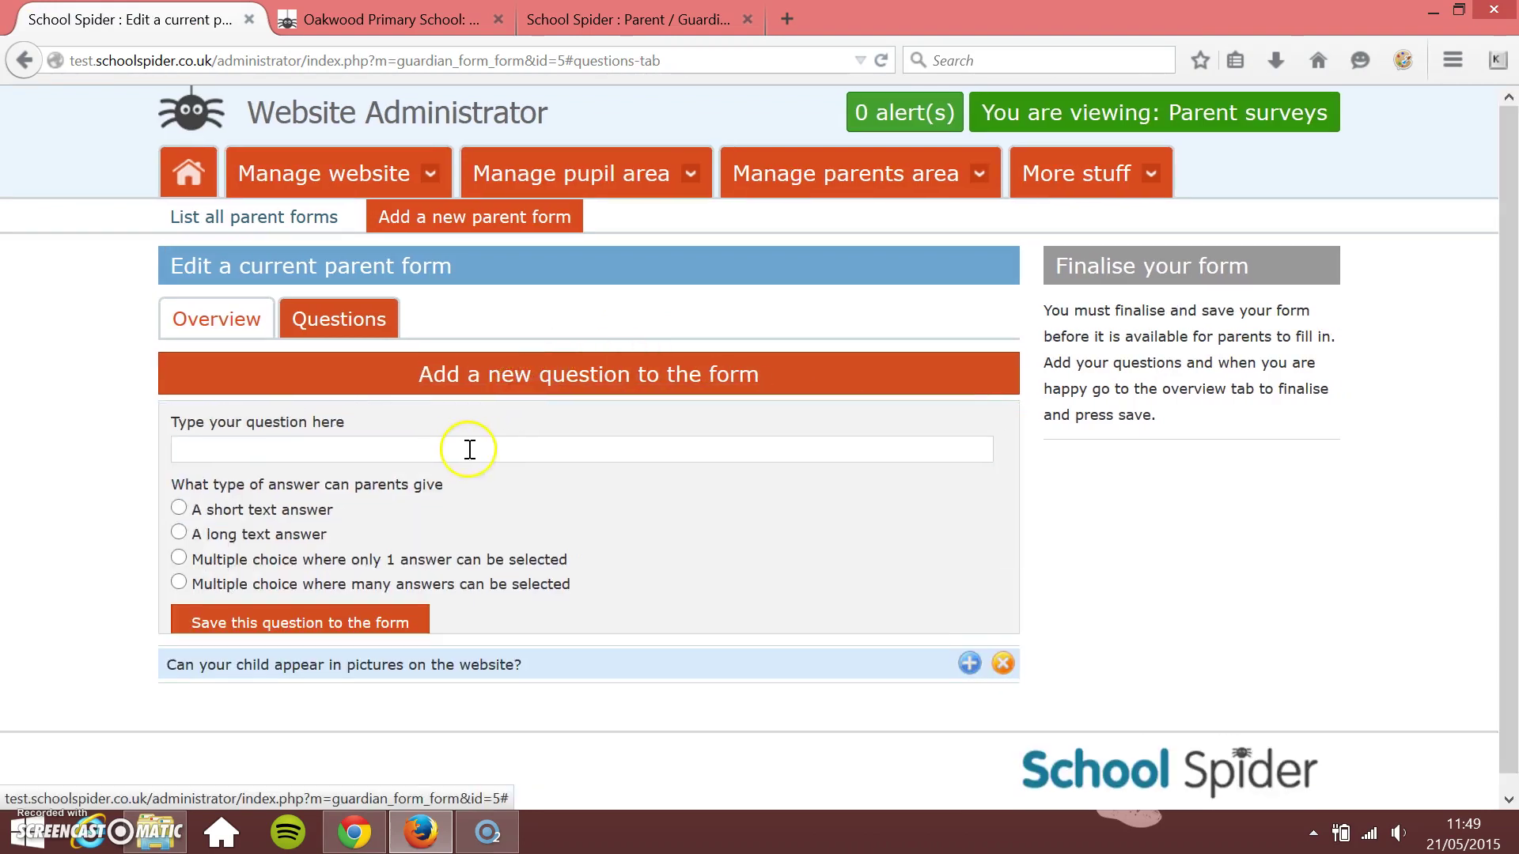
pyautogui.click(440, 449)
pyautogui.write('Can you ')
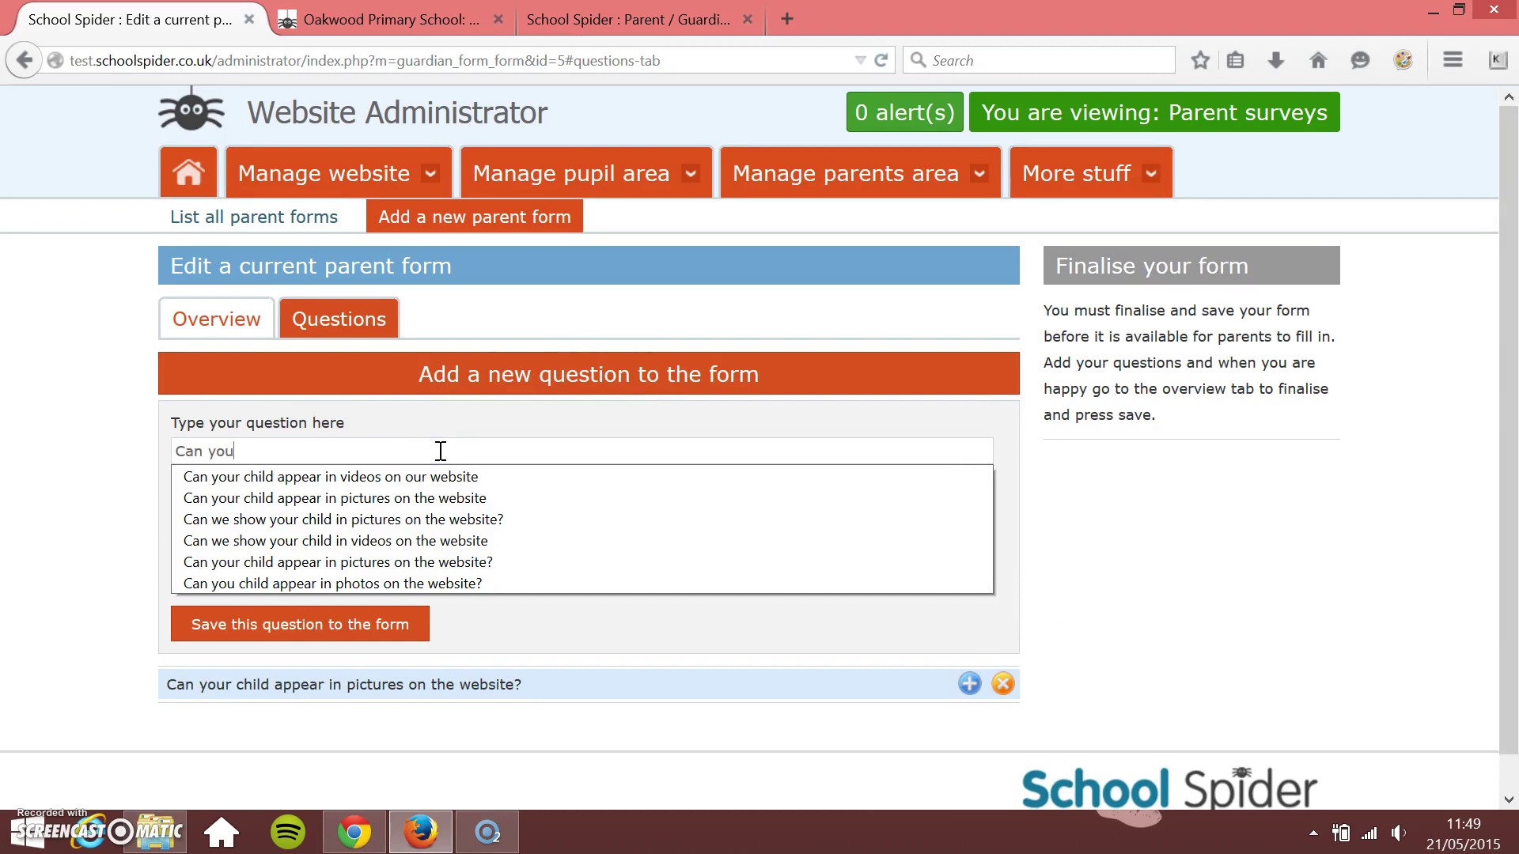
pyautogui.write('child app')
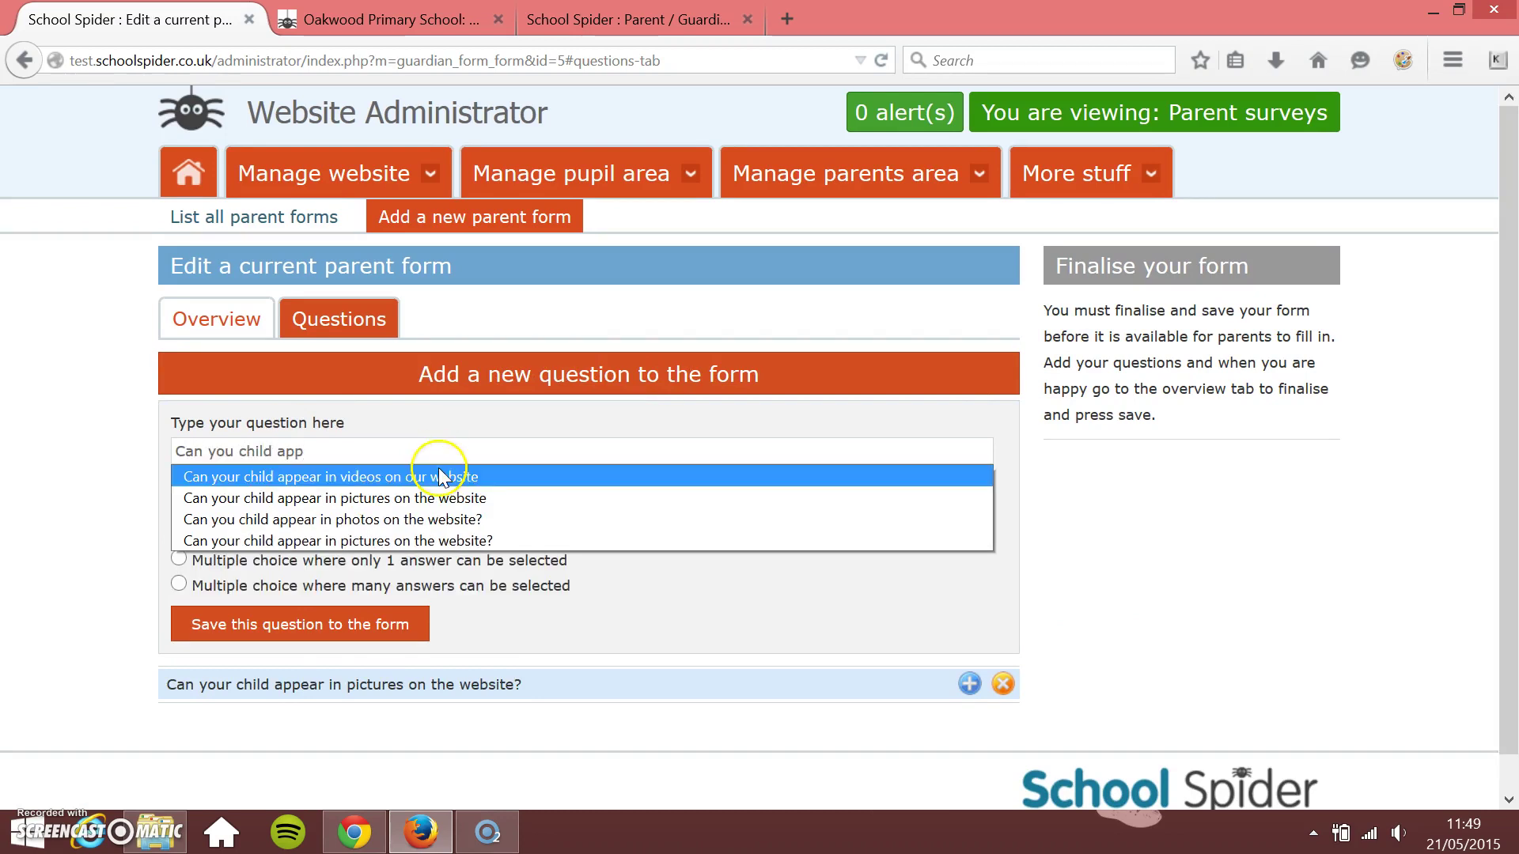
pyautogui.click(438, 476)
pyautogui.write('?')
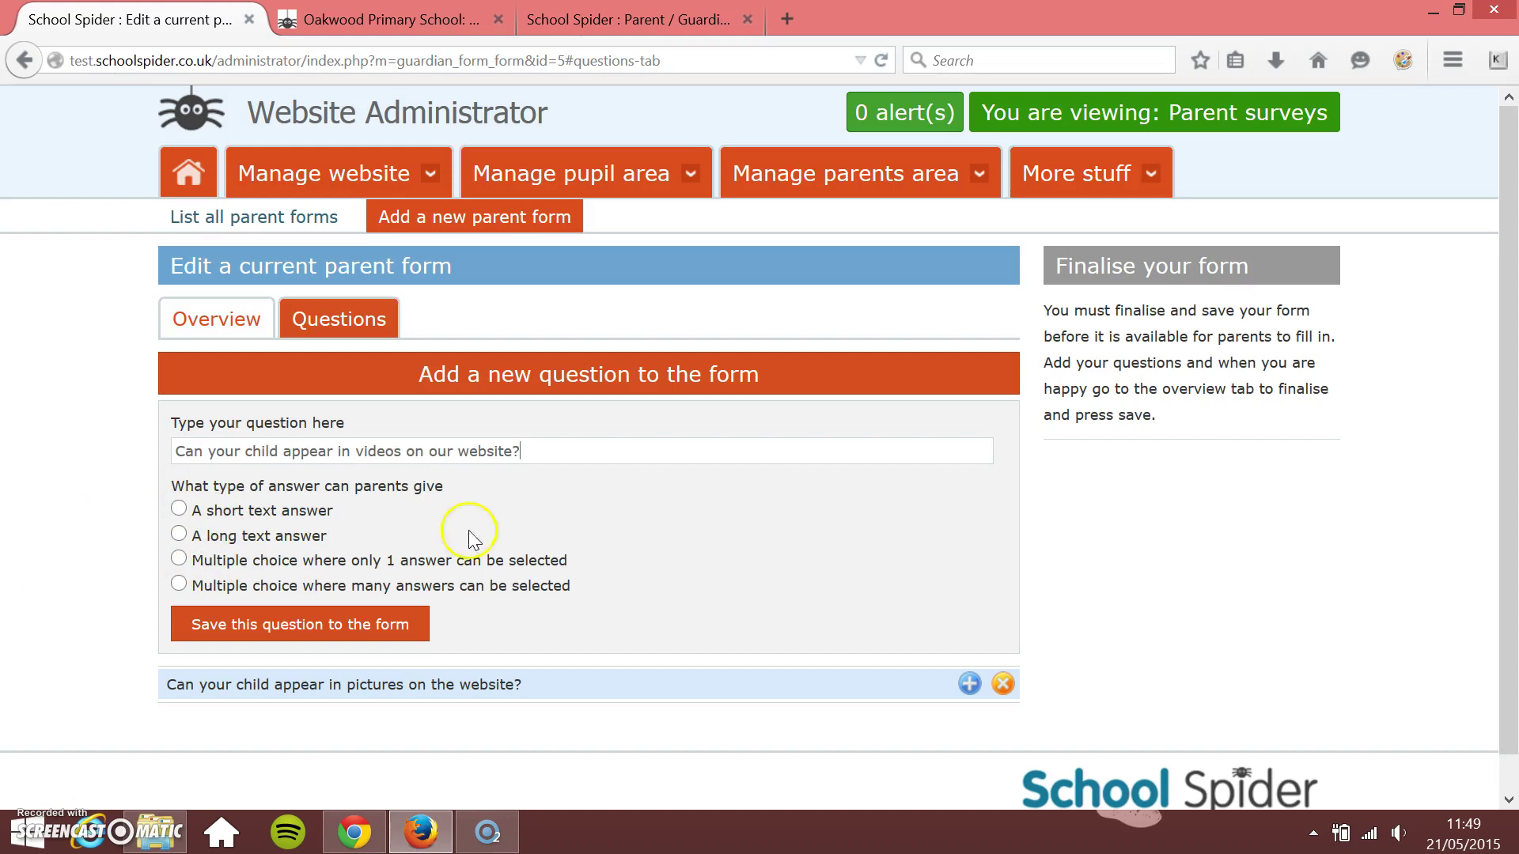
# Step: Make the videos question single-answer multiple choice with Yes and No, and save it
pyautogui.click(179, 559)
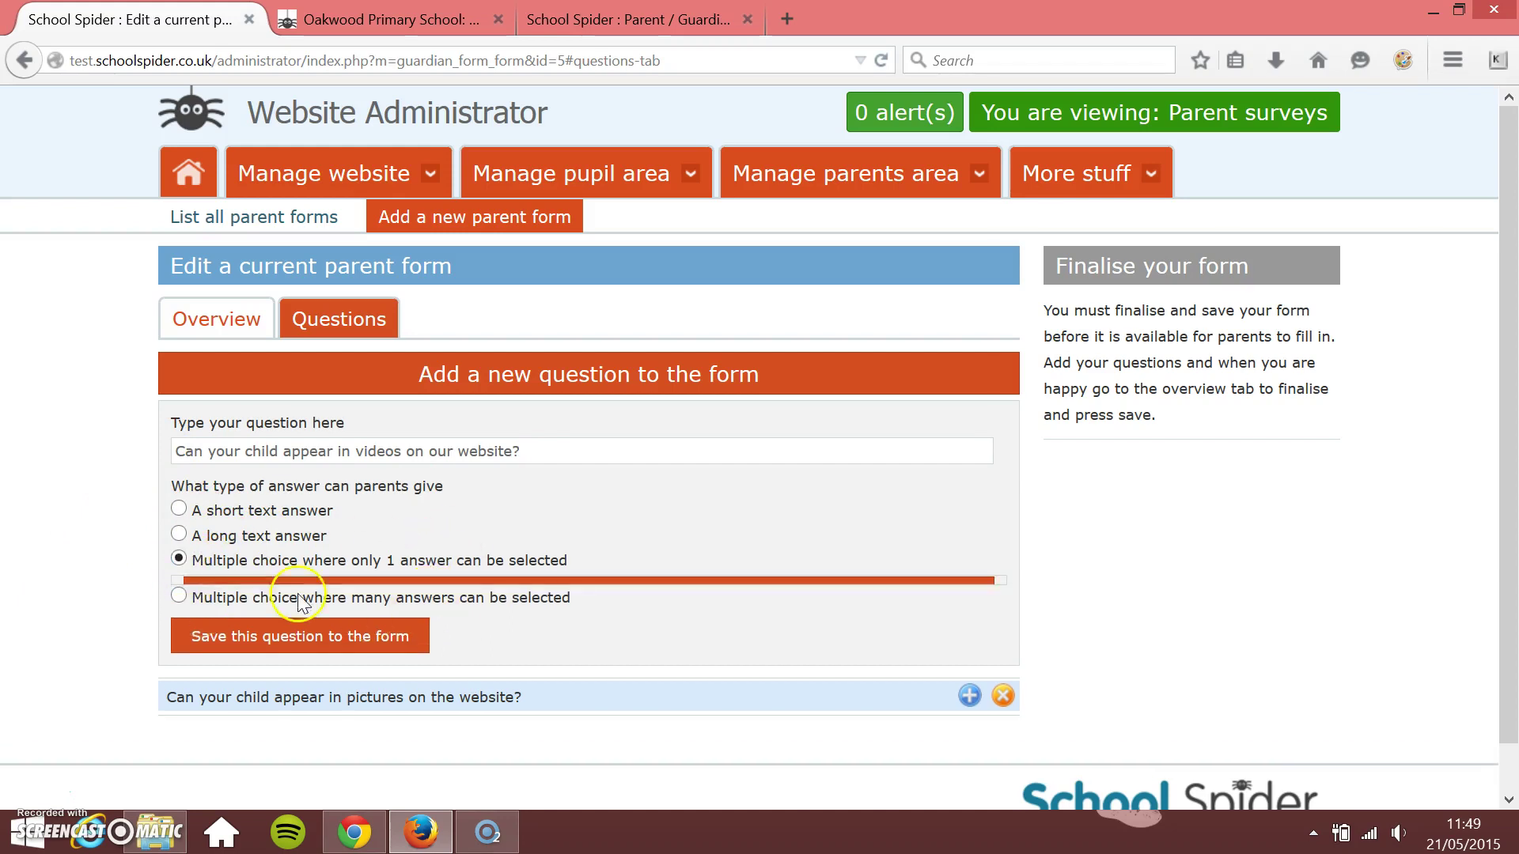
pyautogui.click(583, 606)
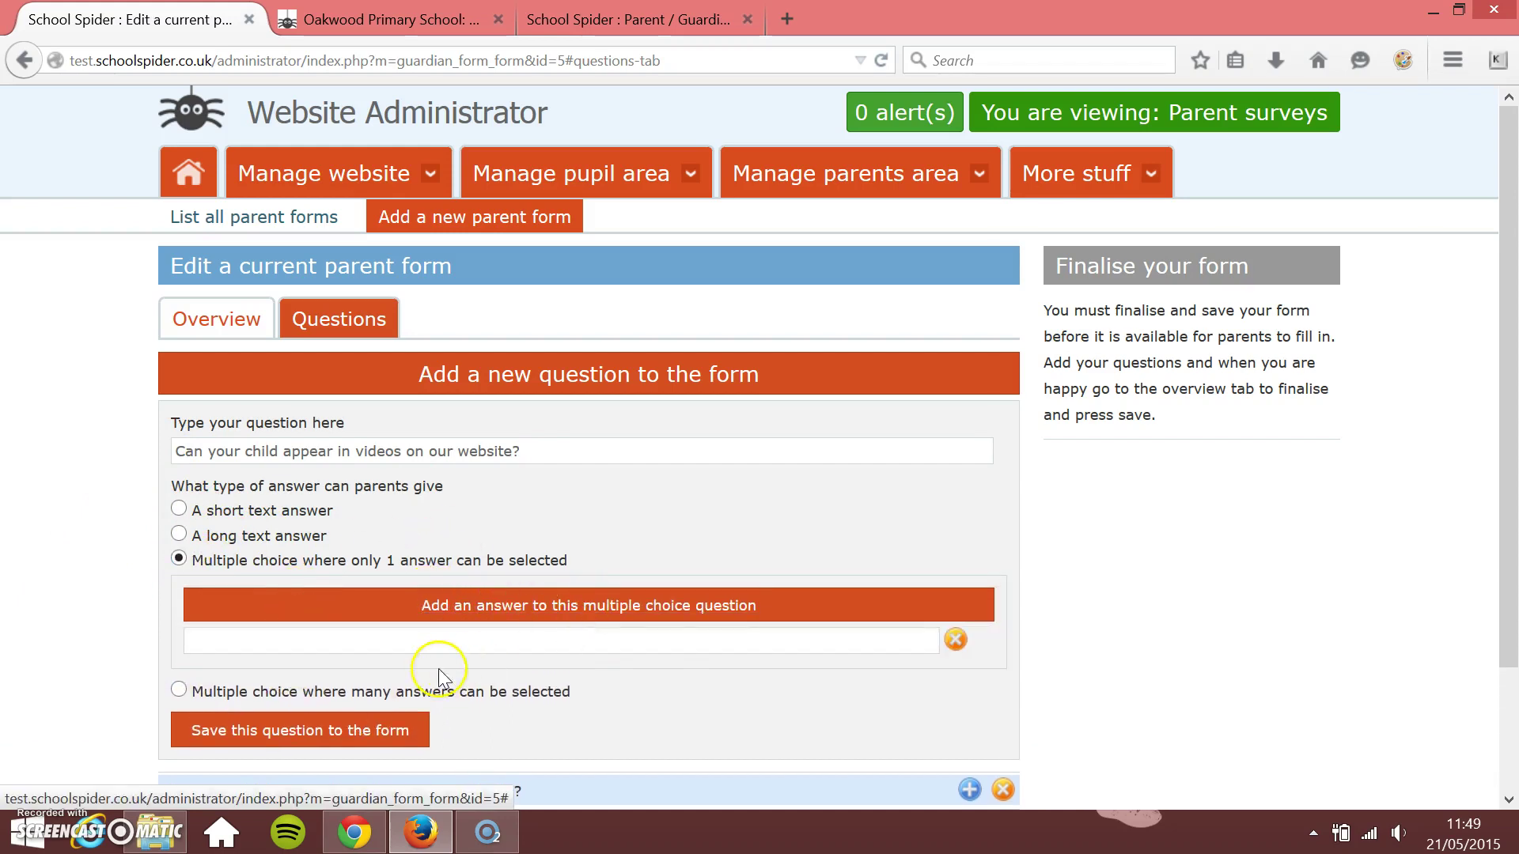
pyautogui.click(440, 644)
pyautogui.write('Yes')
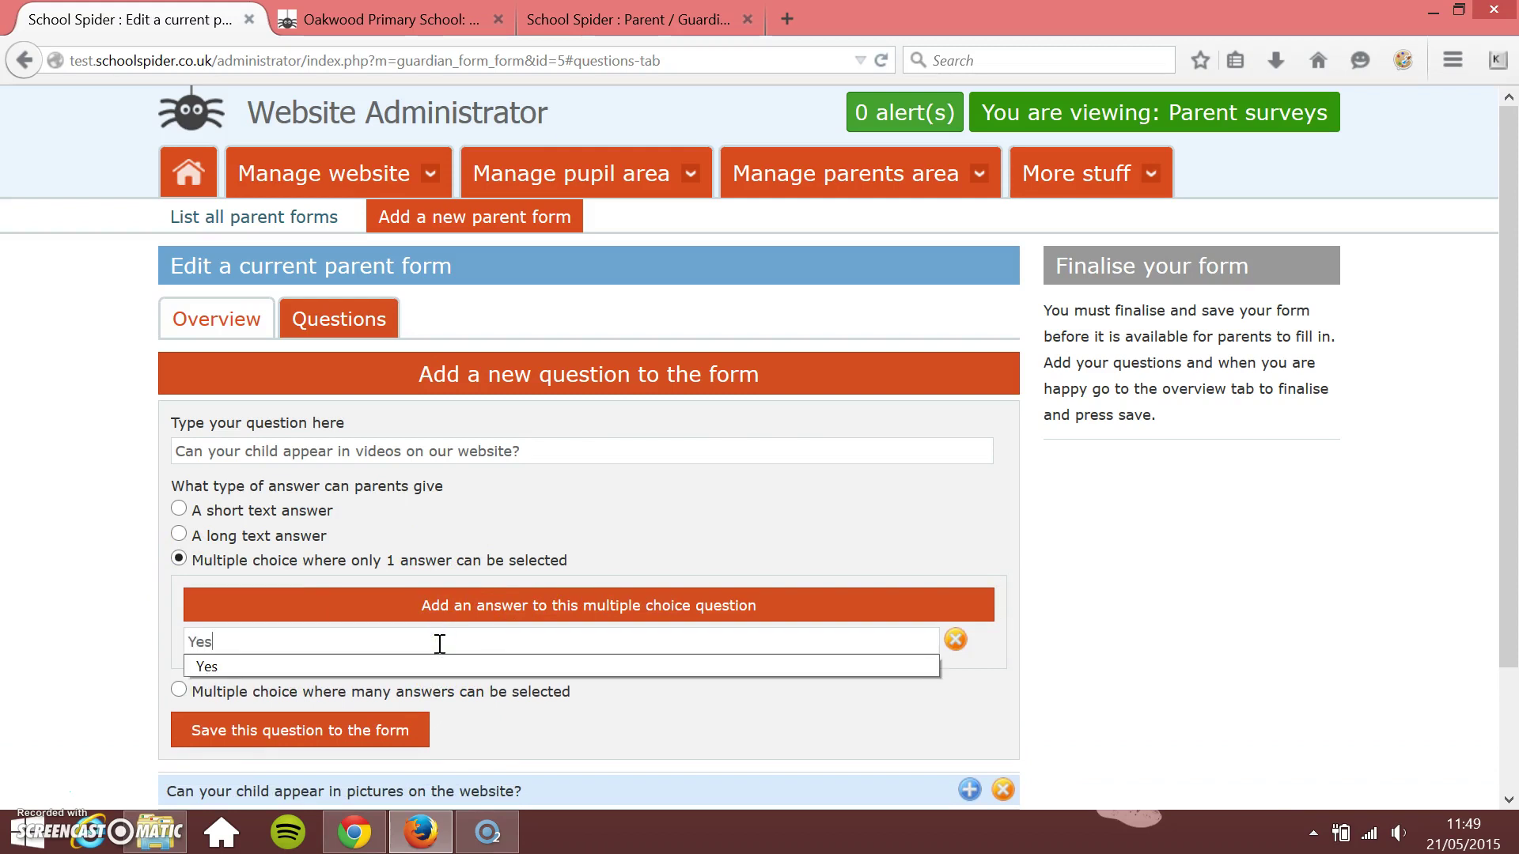
pyautogui.click(450, 619)
pyautogui.click(435, 666)
pyautogui.write('Nod')
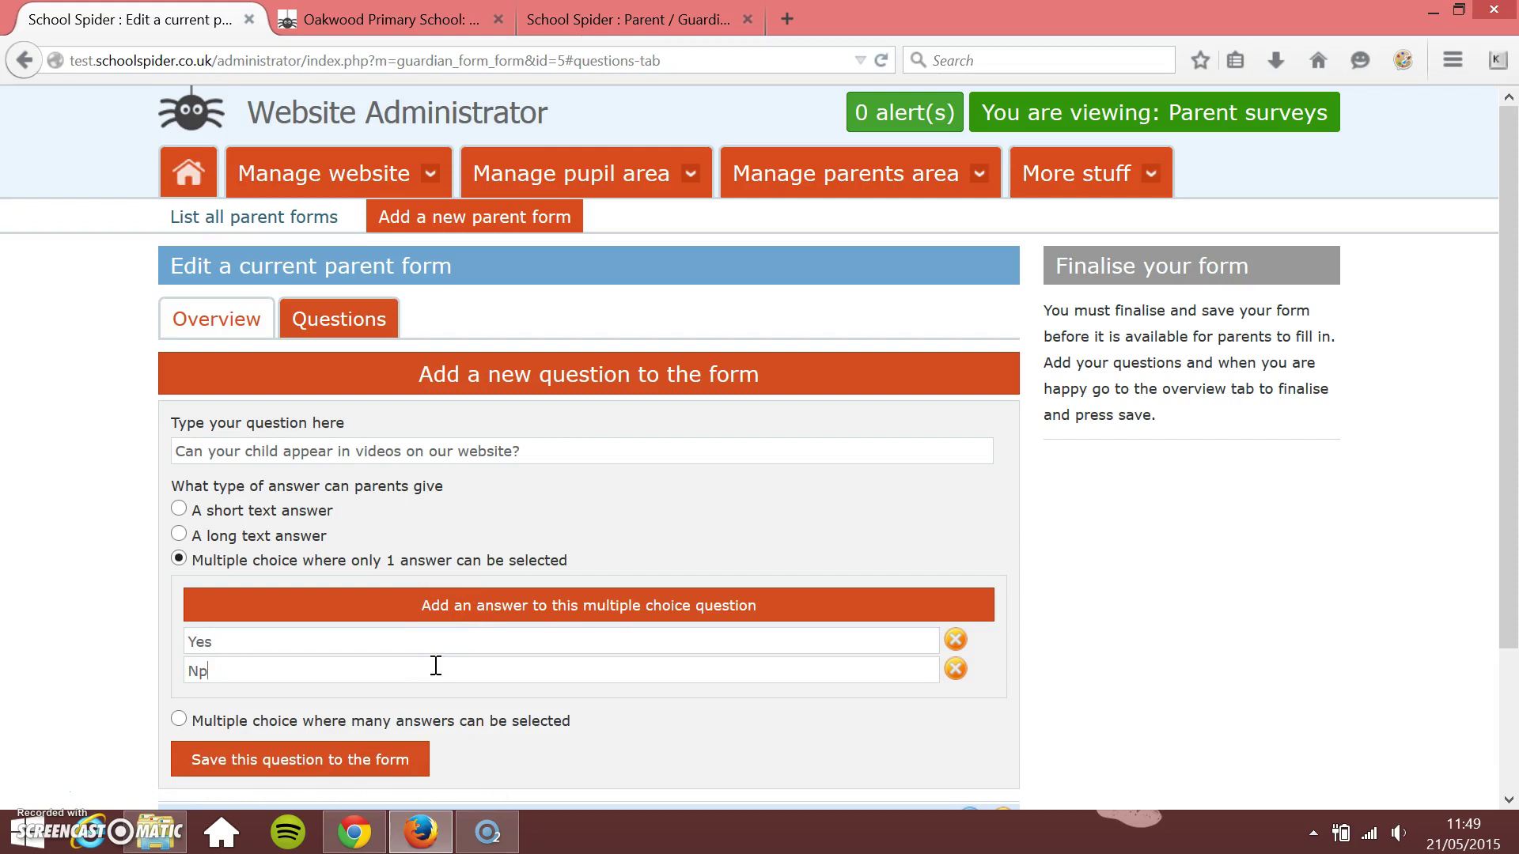
pyautogui.press('BackSpace')
pyautogui.press('BackSpace')
pyautogui.write('o')
pyautogui.click(722, 789)
pyautogui.scroll(-1, 720, 785)
pyautogui.scroll(-3, 720, 784)
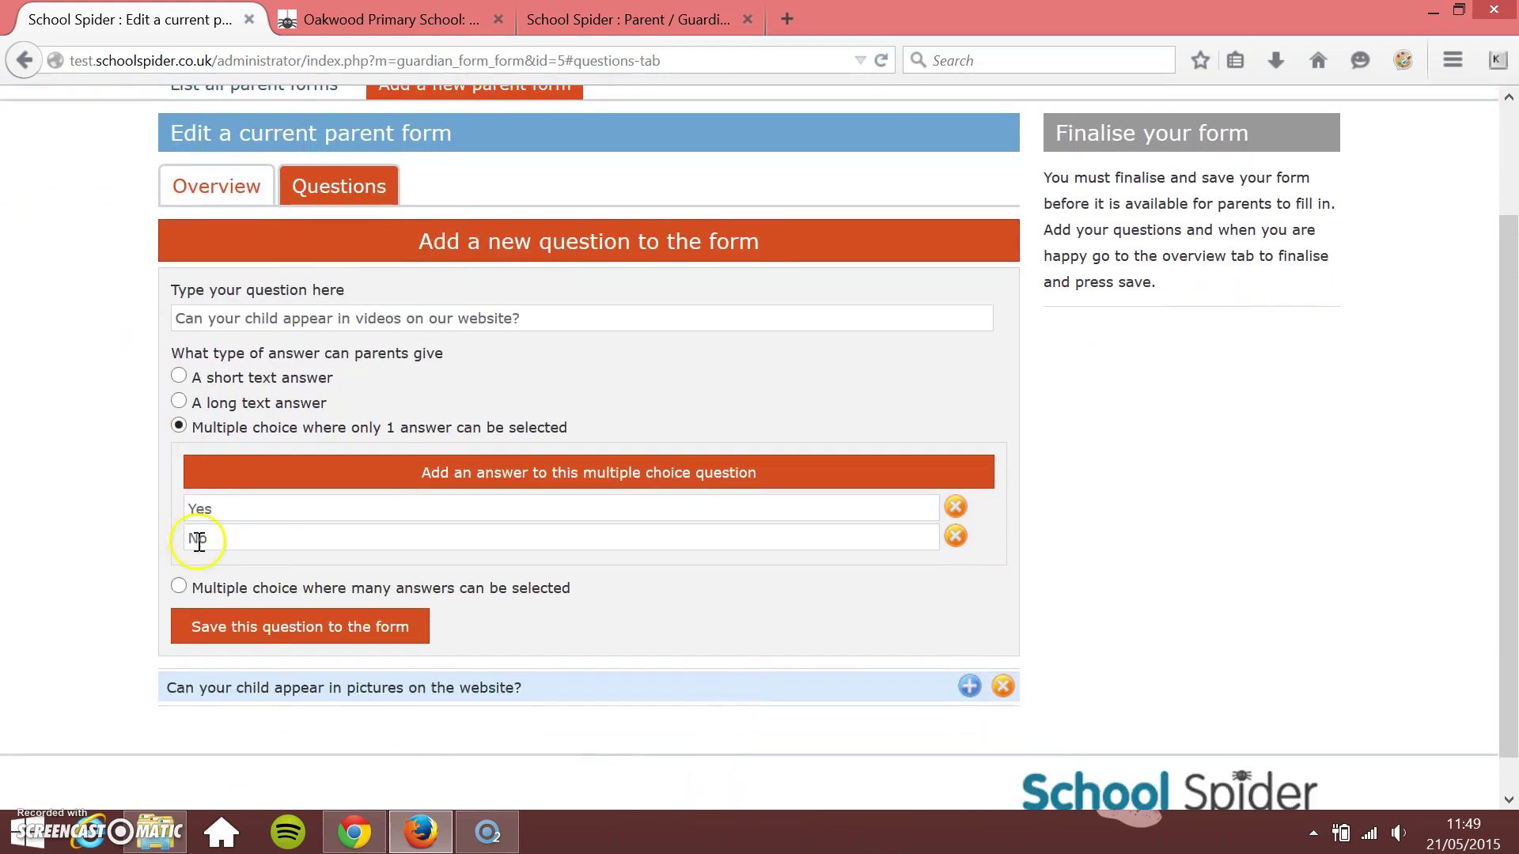
pyautogui.click(249, 642)
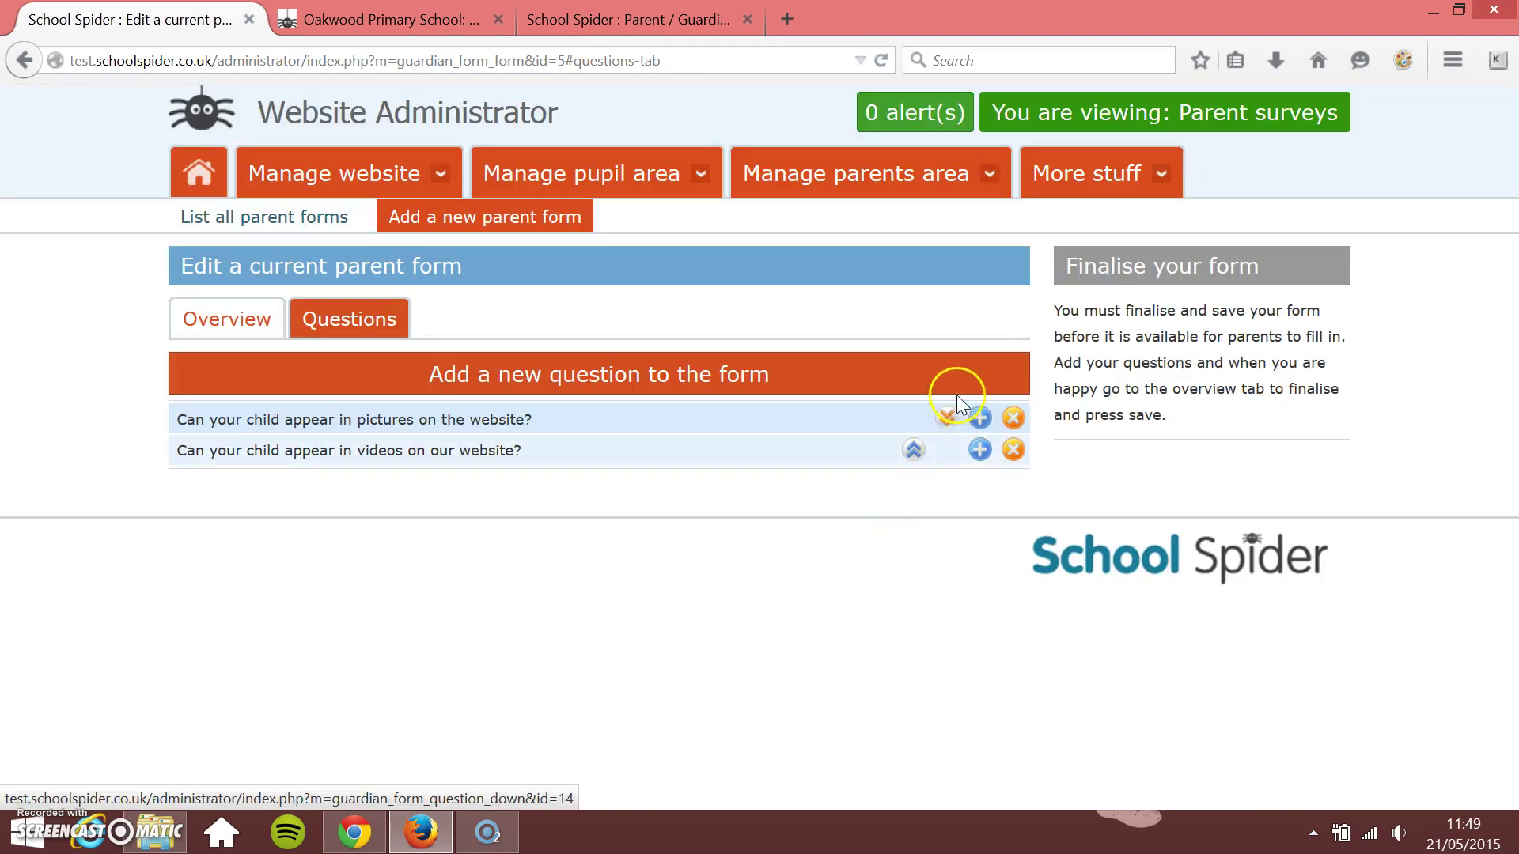
# Step: Add and save the question 'If choosing no, please give a reason why' as a long text answer
pyautogui.click(491, 377)
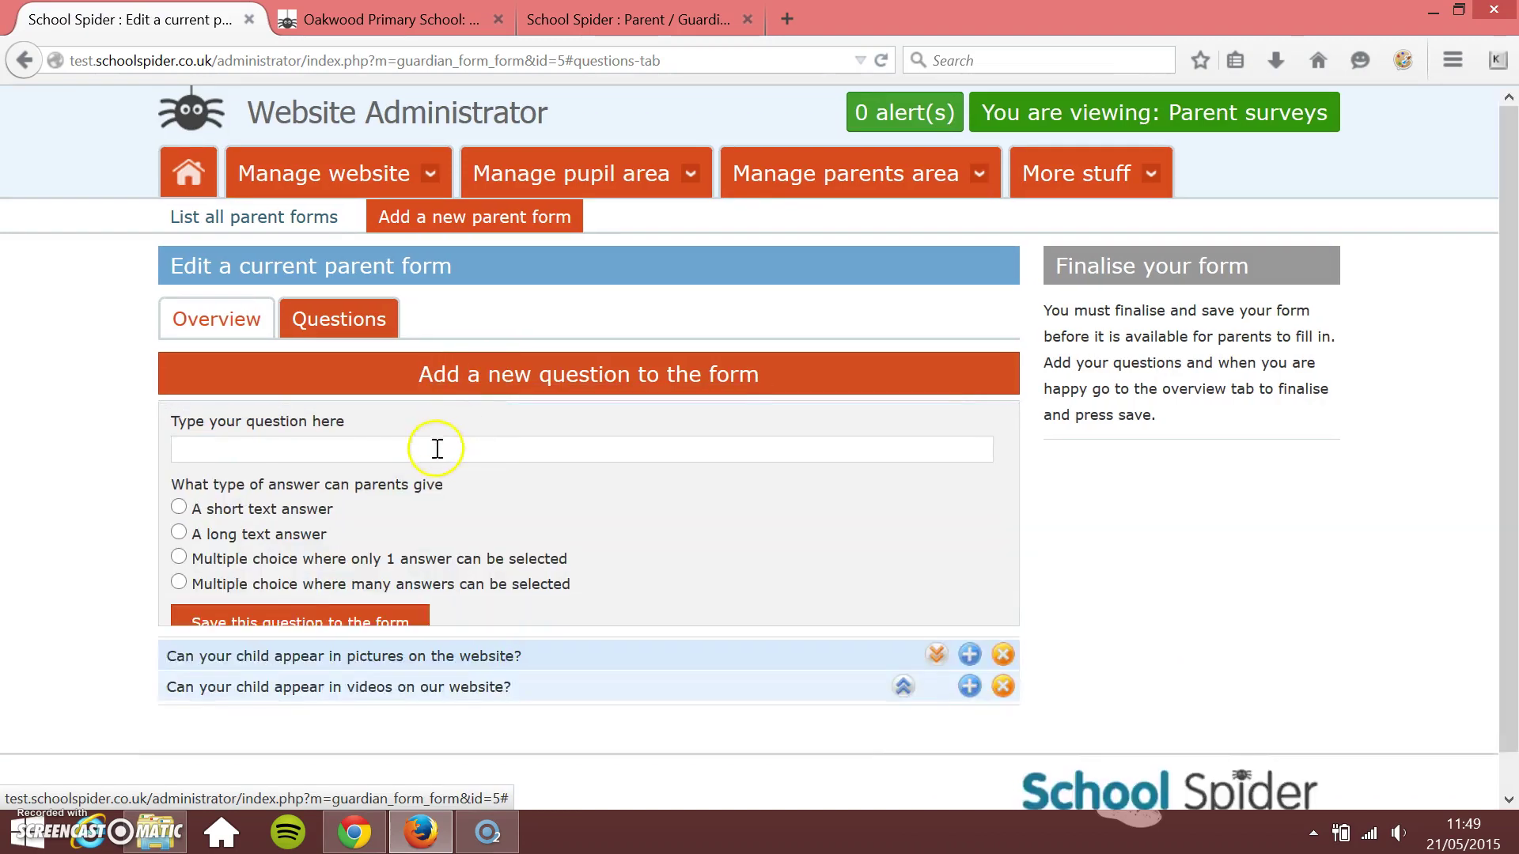
pyautogui.click(427, 462)
pyautogui.write('If ')
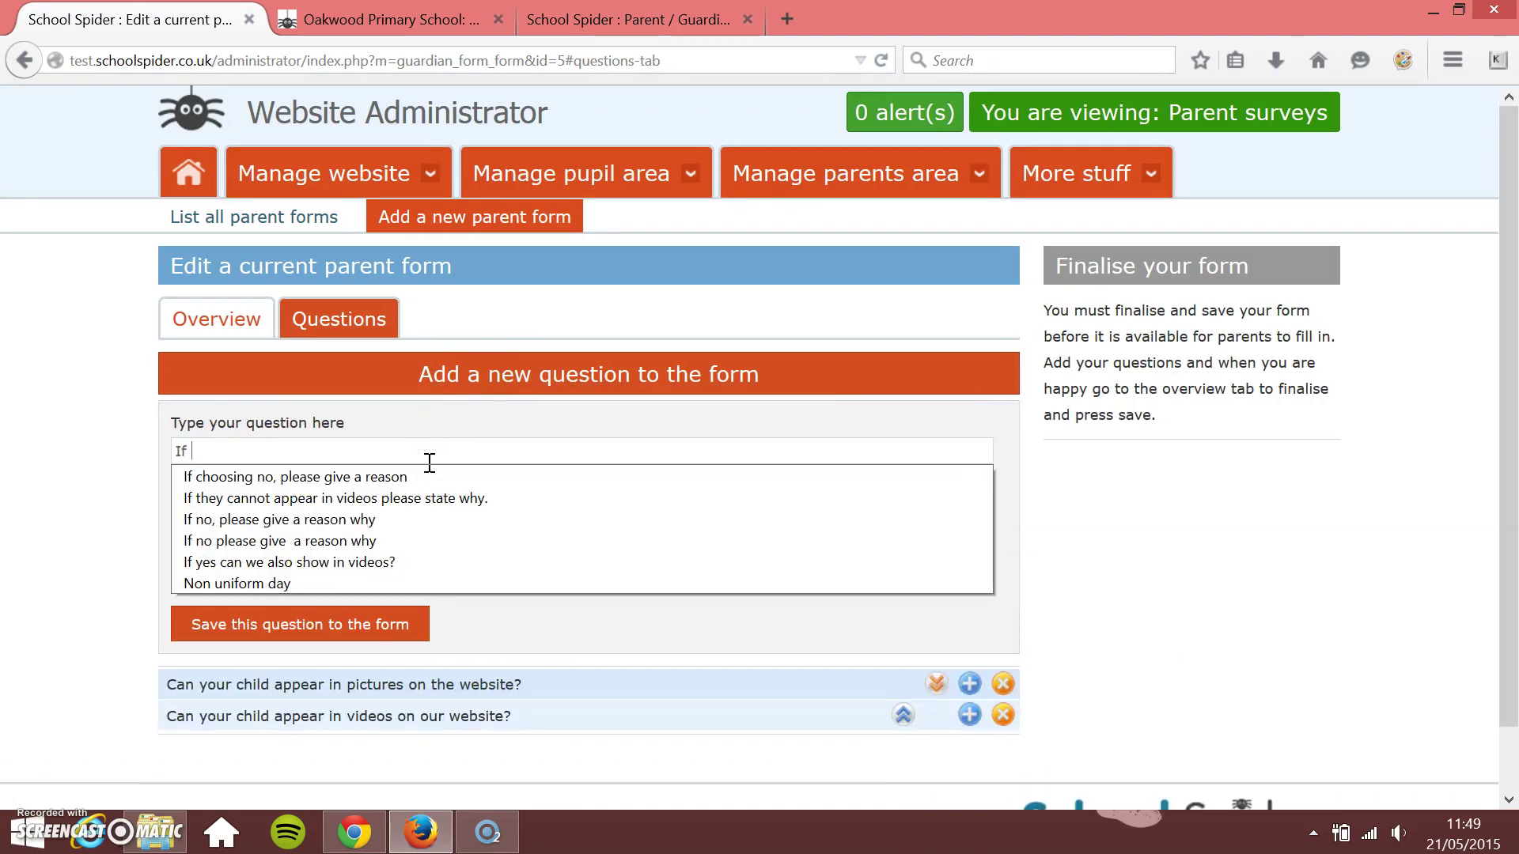
pyautogui.write('n')
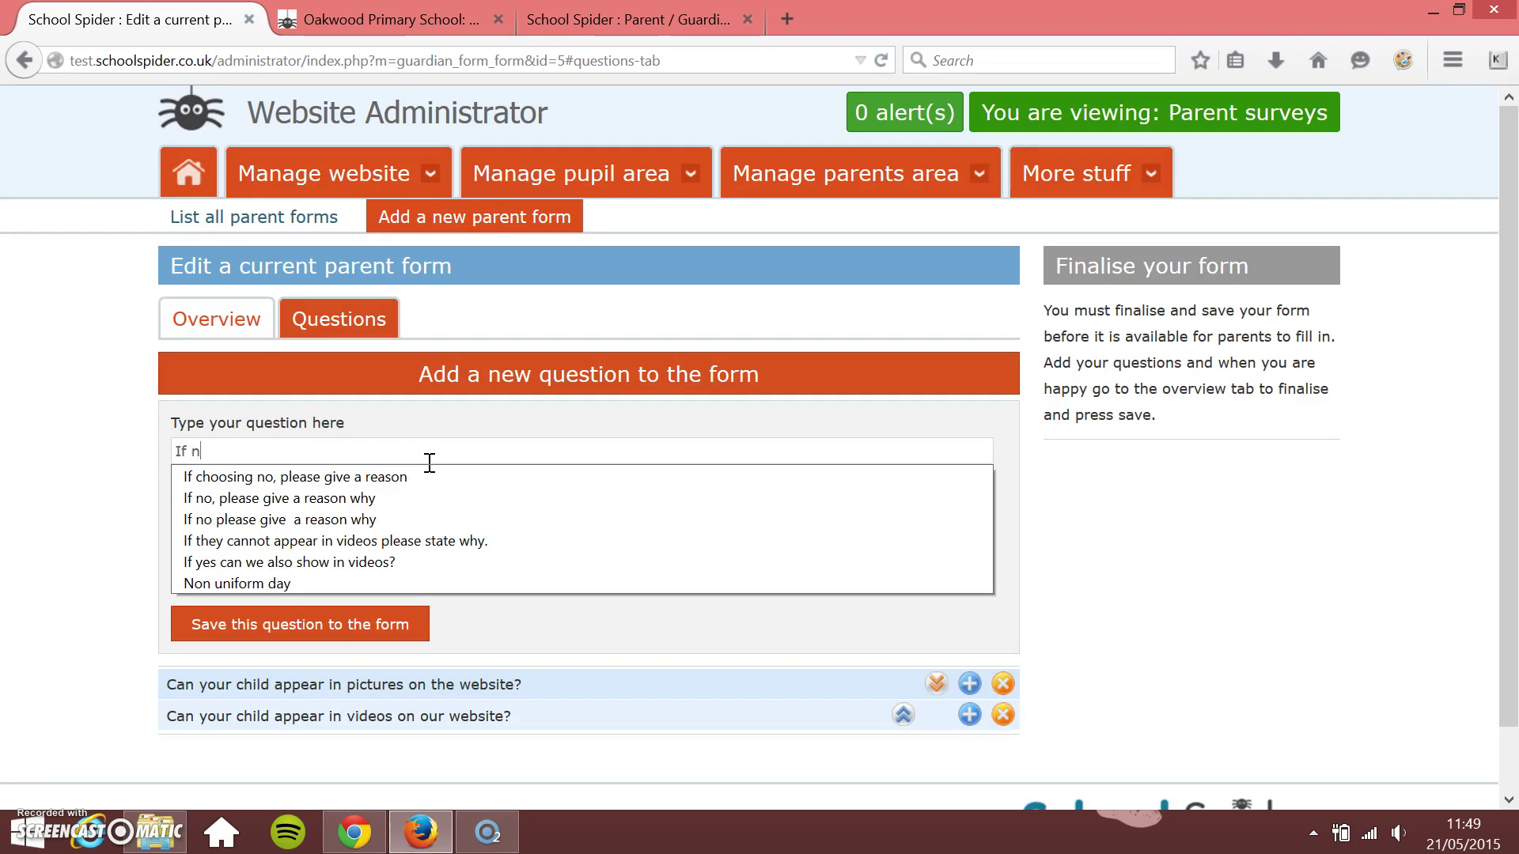
pyautogui.click(387, 477)
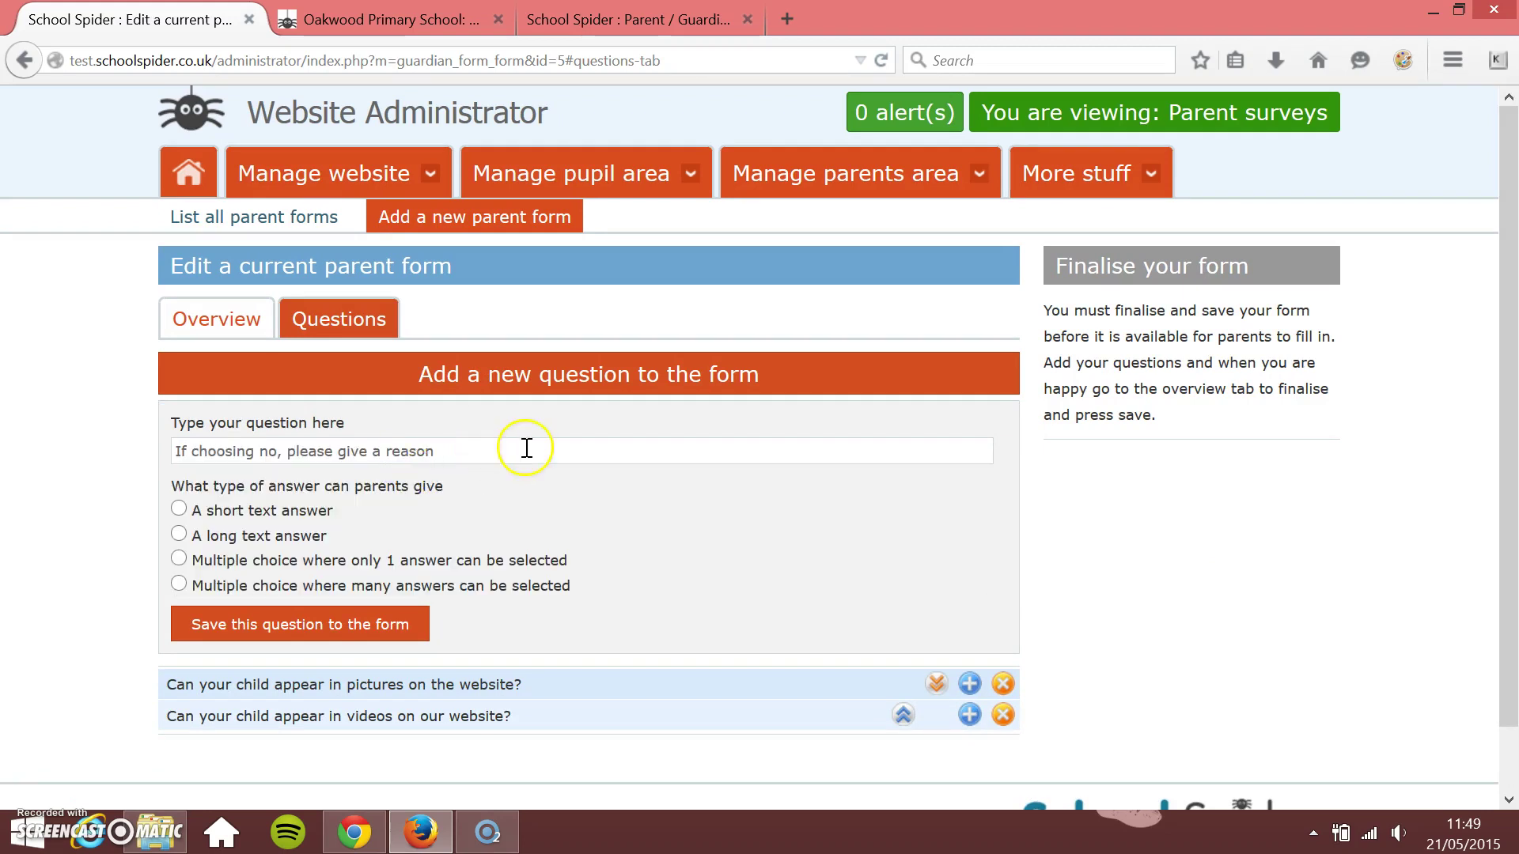
pyautogui.write('why')
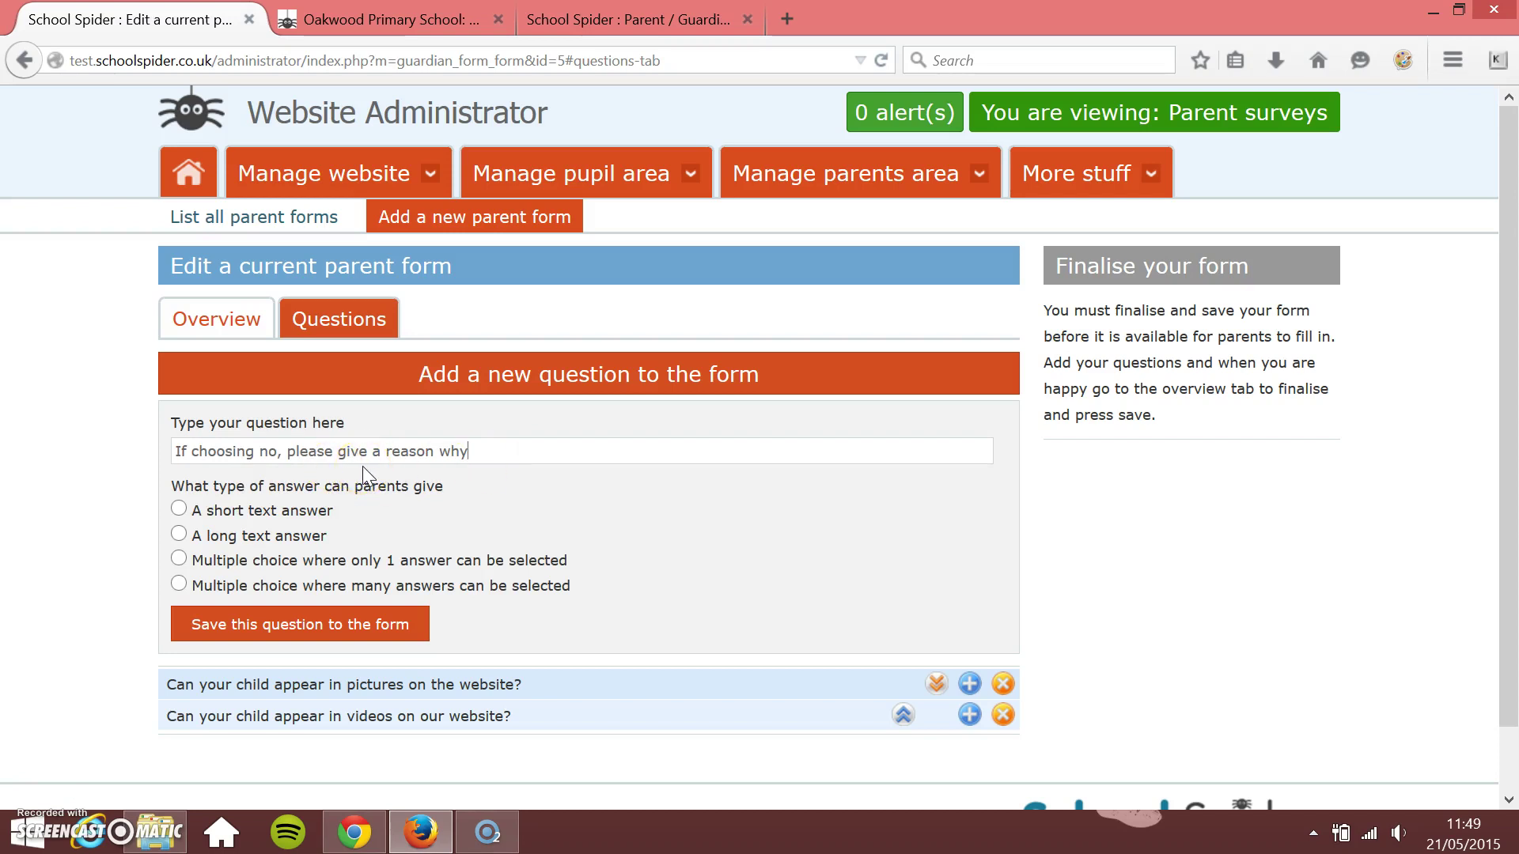
pyautogui.click(330, 470)
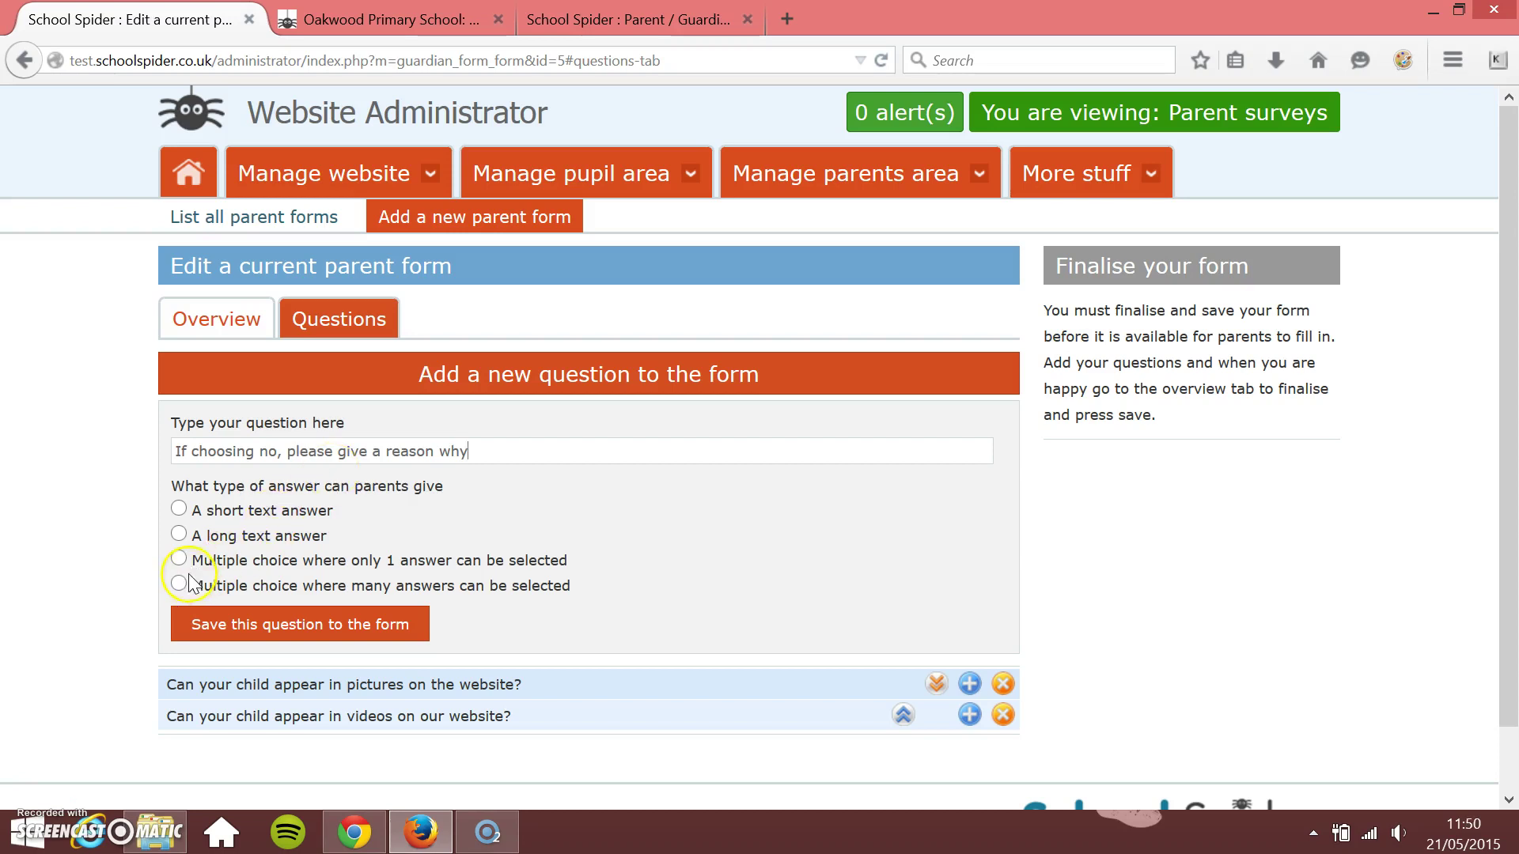
pyautogui.click(179, 534)
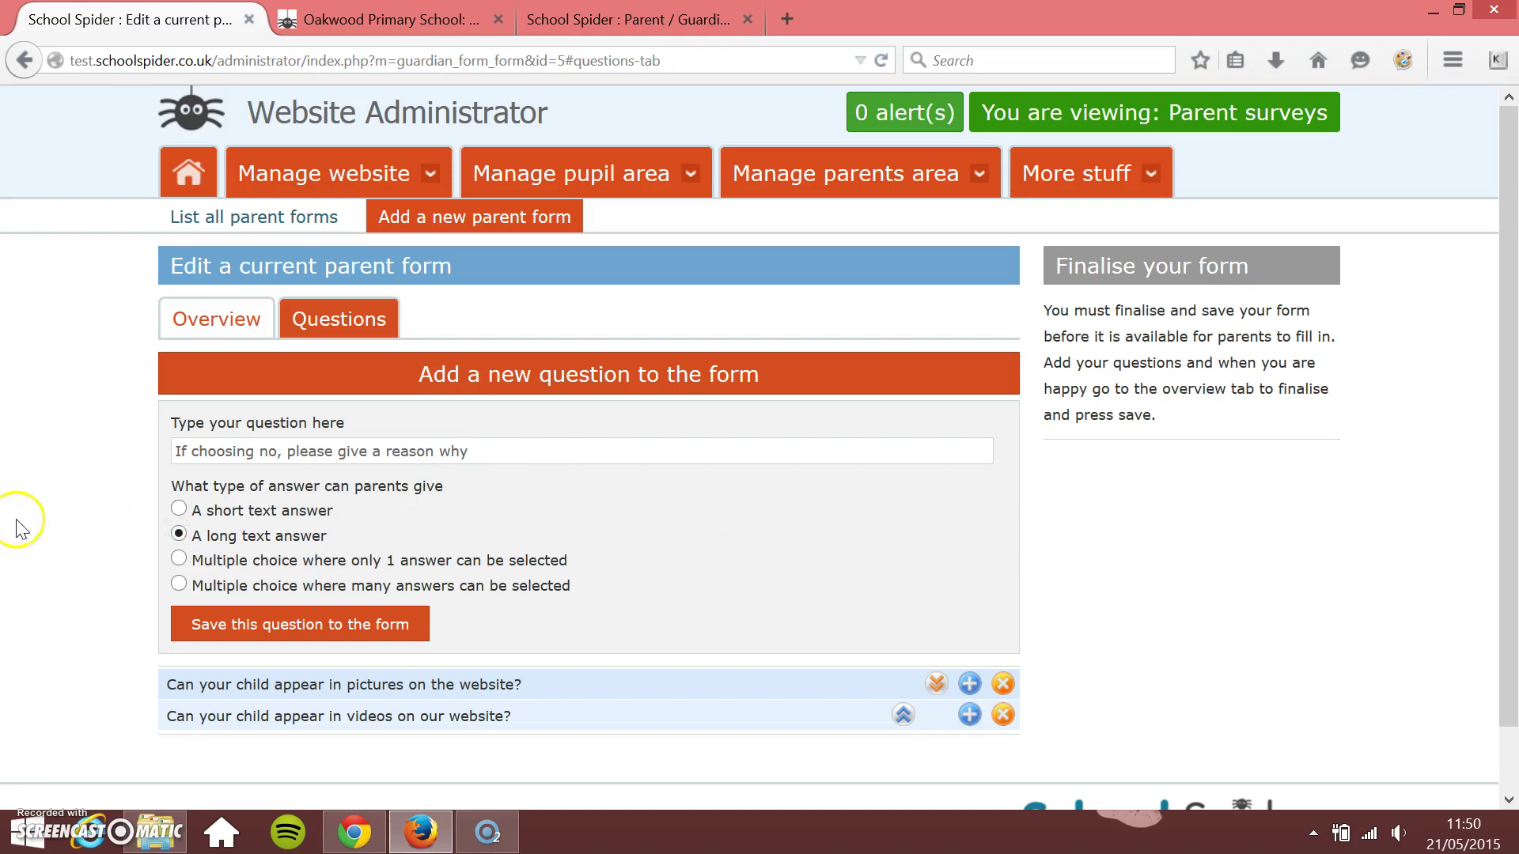
pyautogui.click(159, 542)
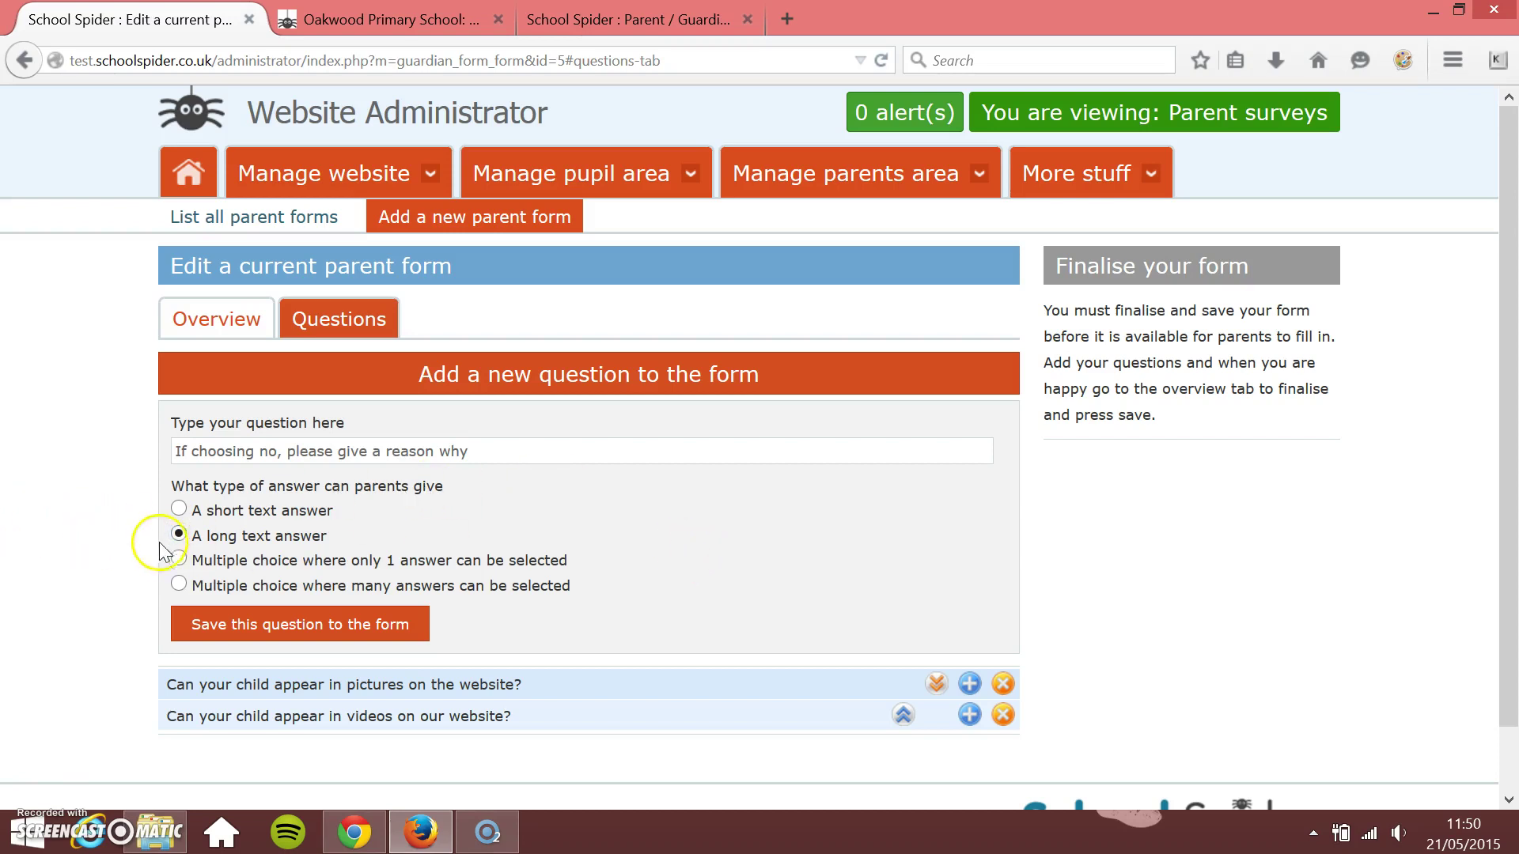
pyautogui.click(272, 625)
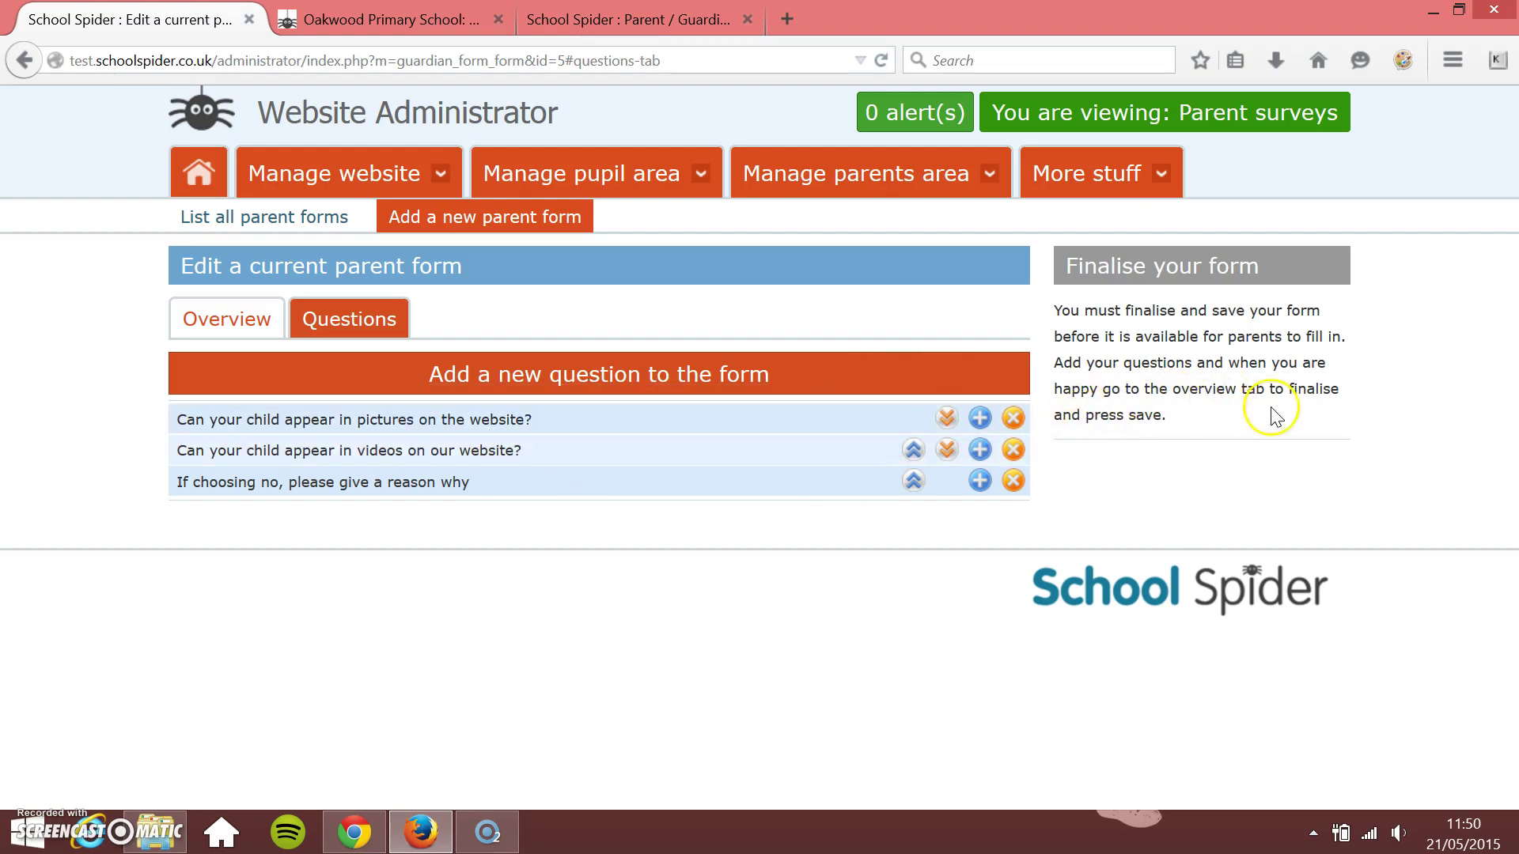
# Step: Finalise and publish the form to parents from its Overview settings, then save all details
pyautogui.click(238, 330)
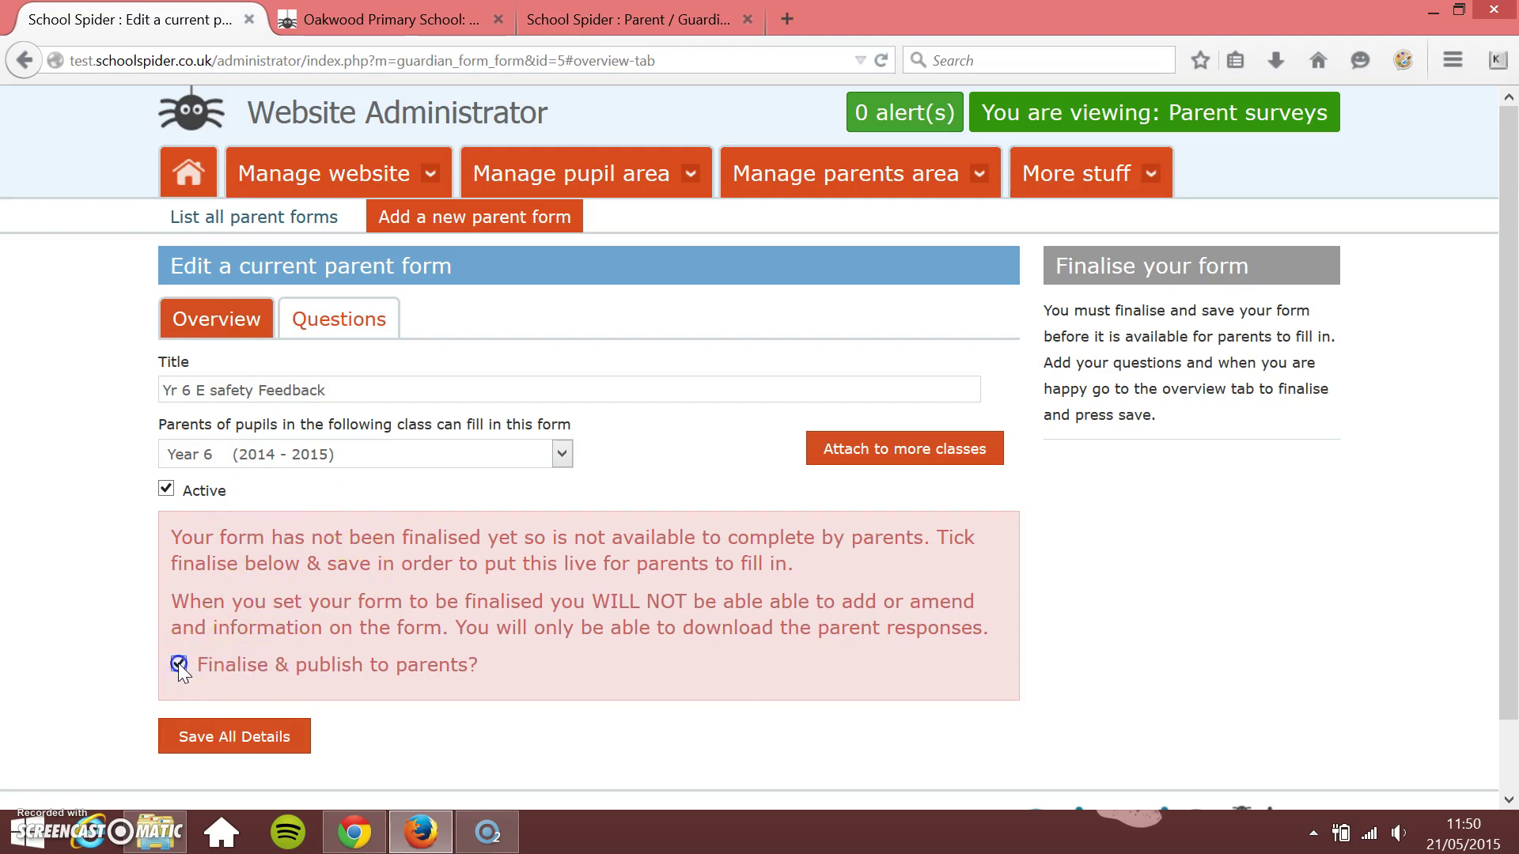
pyautogui.click(231, 739)
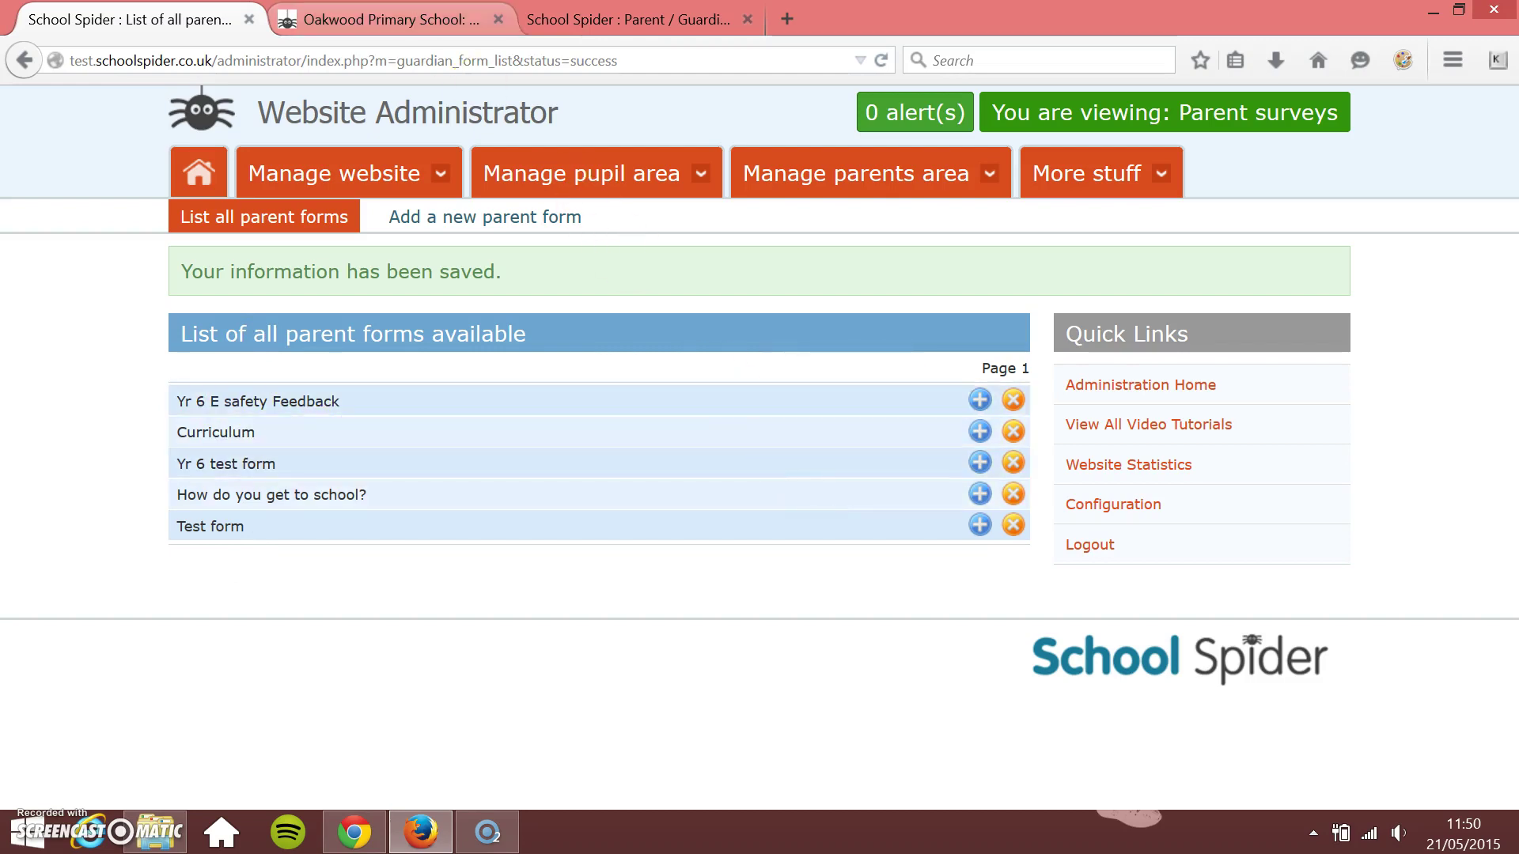
# Step: In the parent portal, open the 'Yr 6 E safety Feedback' form and answer Yes for pictures
pyautogui.click(372, 19)
pyautogui.click(672, 19)
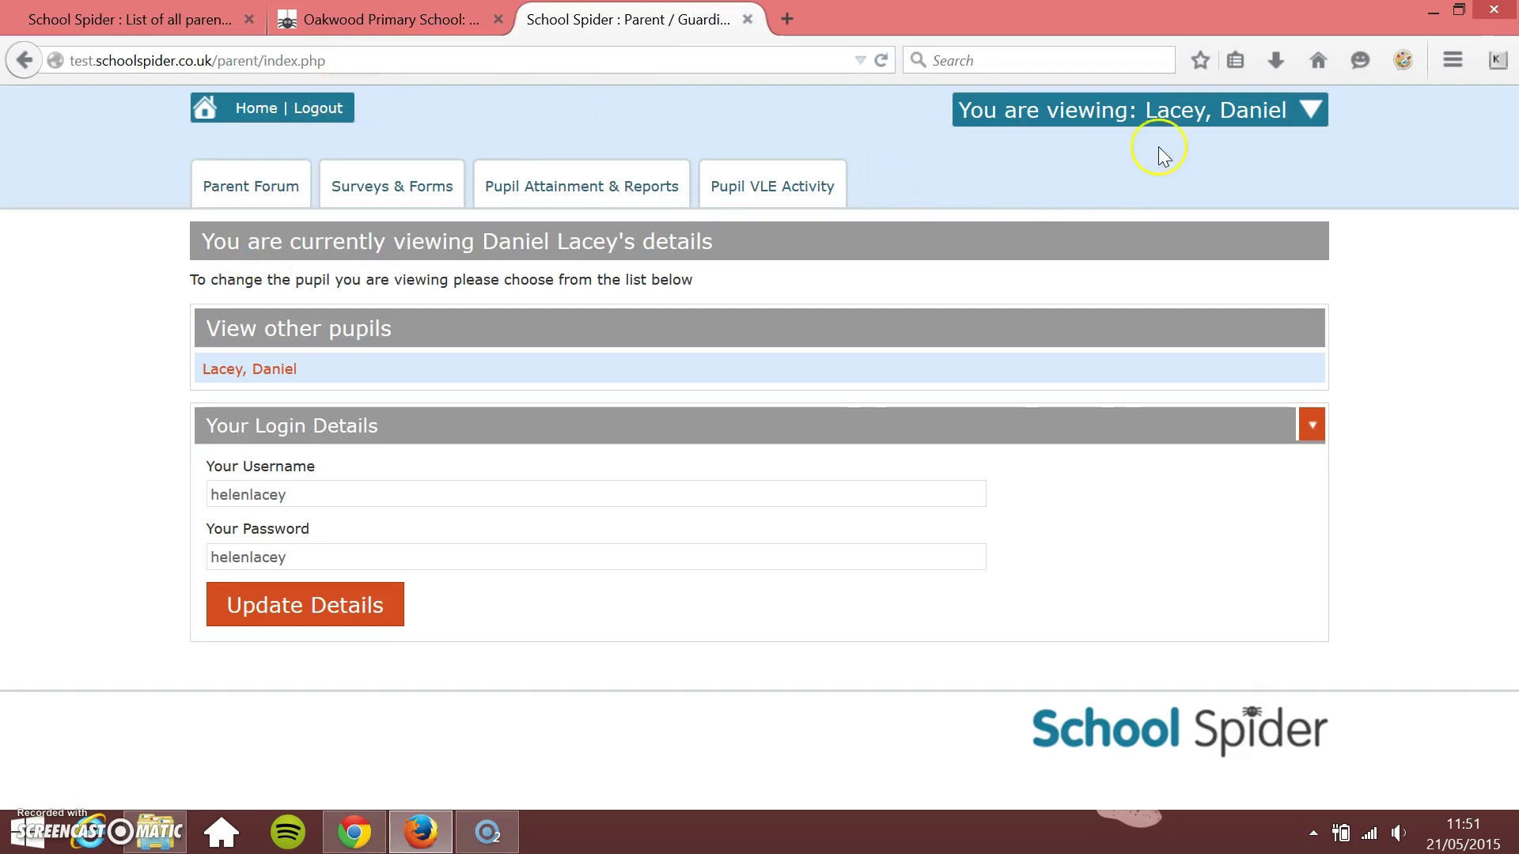
pyautogui.click(364, 200)
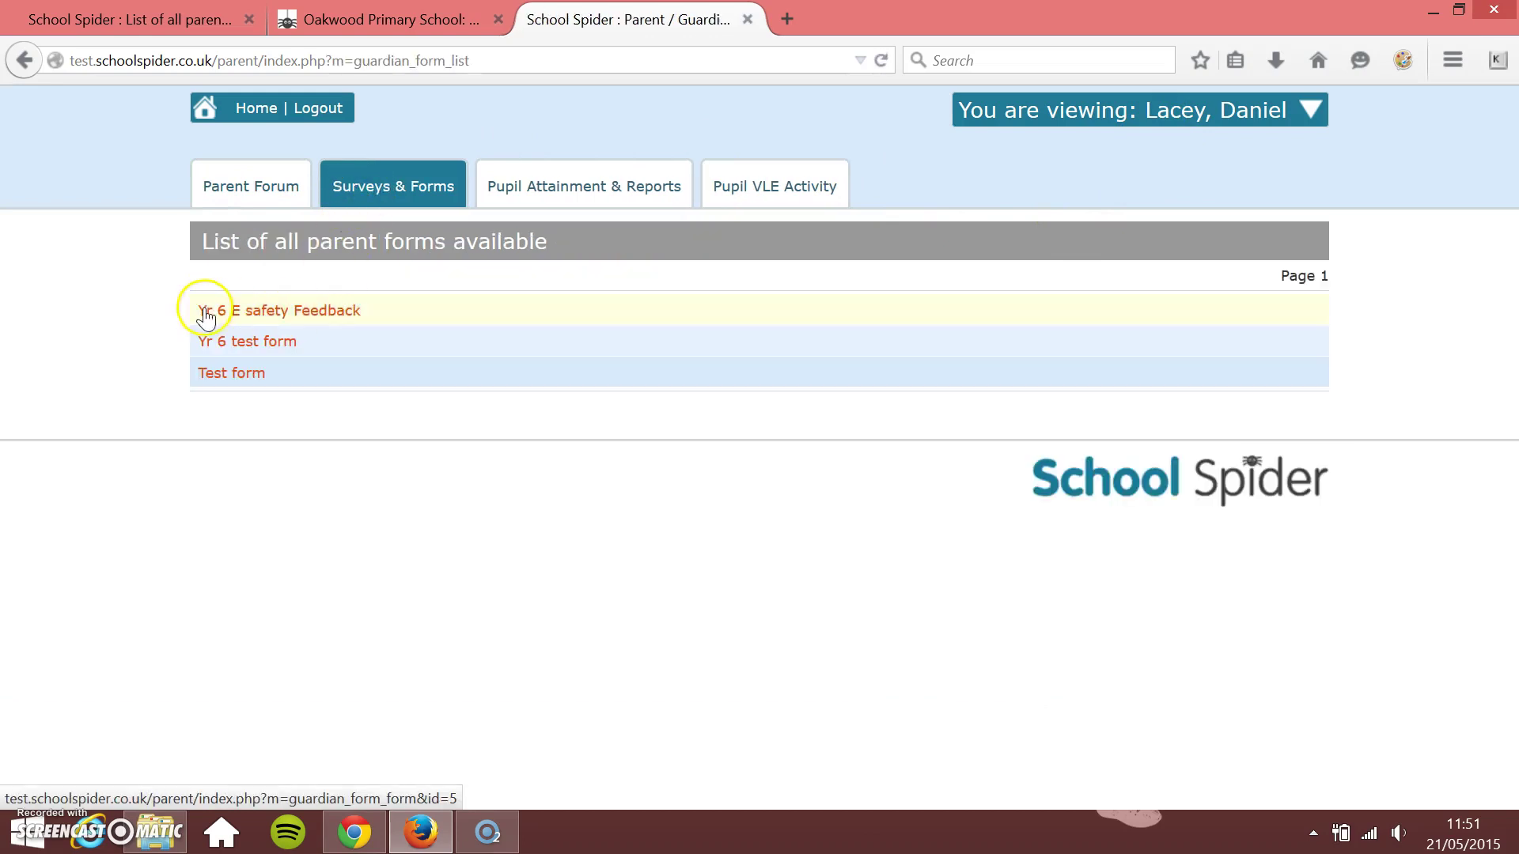
pyautogui.click(367, 310)
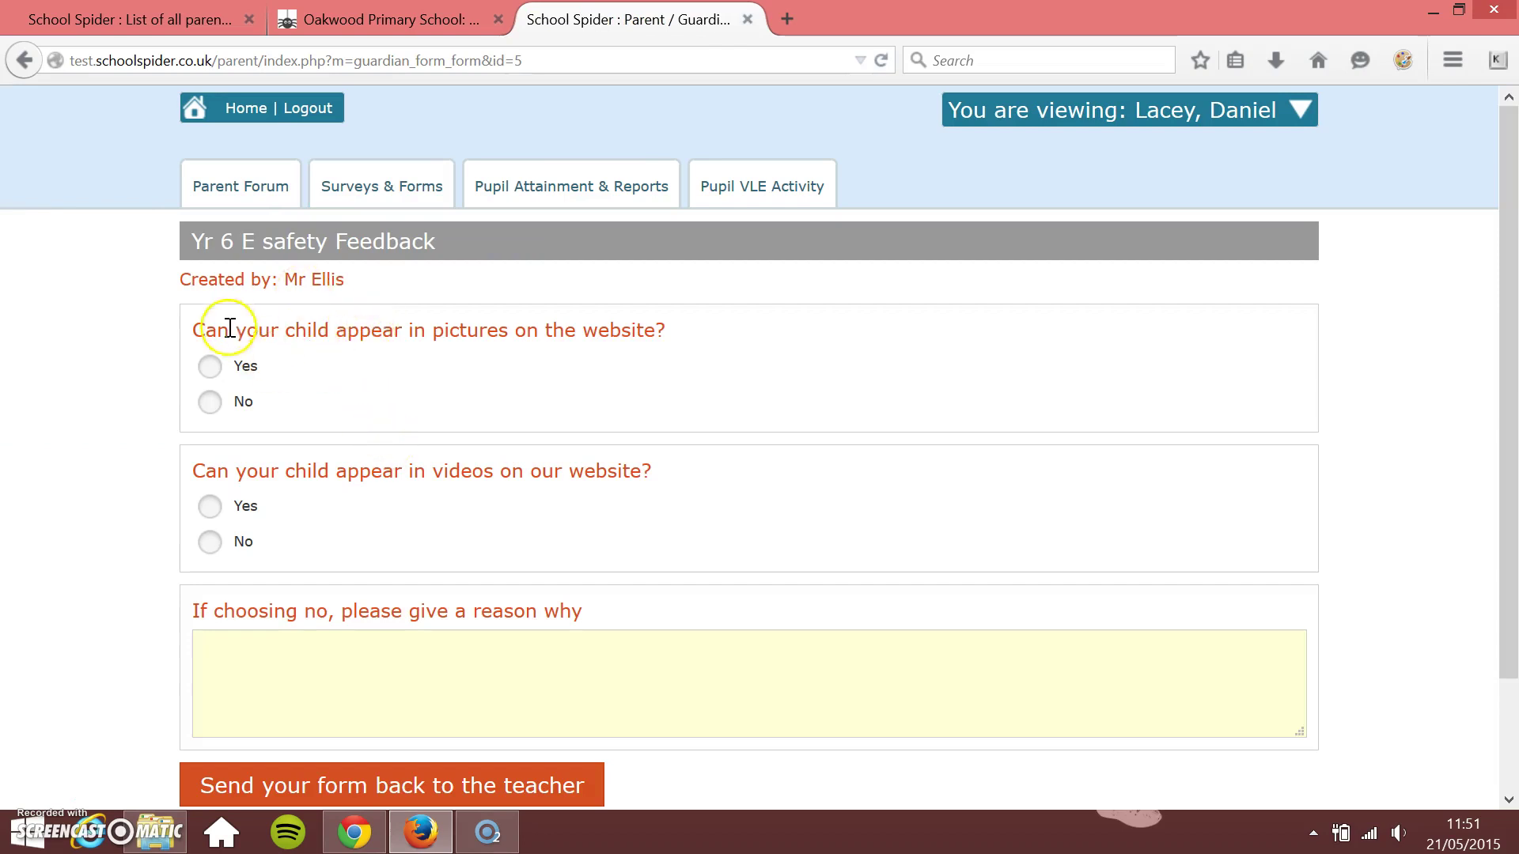
pyautogui.scroll(-3, 40, 356)
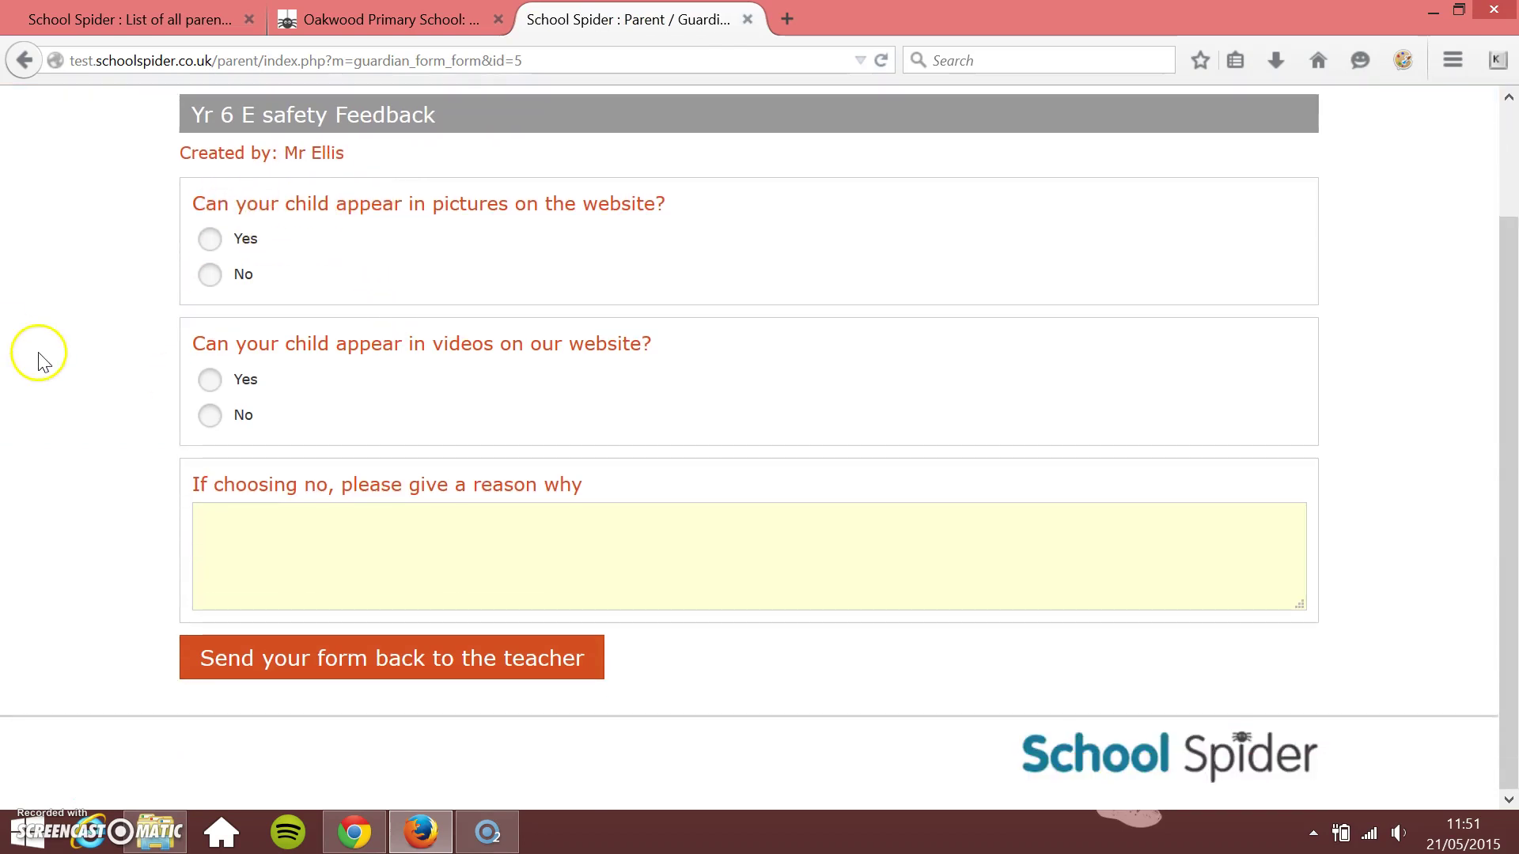
pyautogui.click(210, 242)
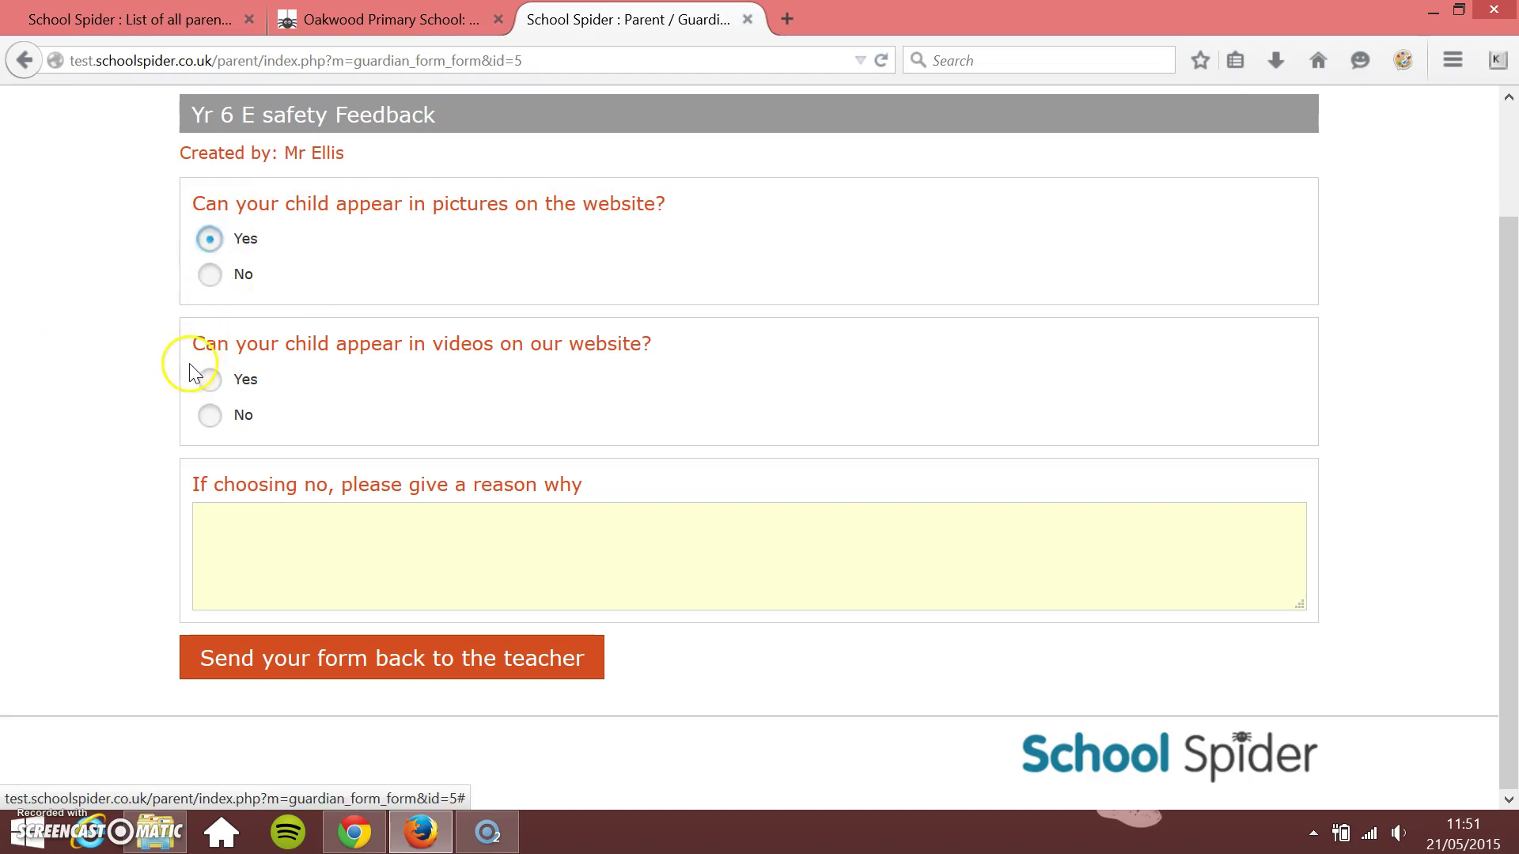
# Step: Answer No for videos and give the reason 'I don't like'
pyautogui.click(212, 420)
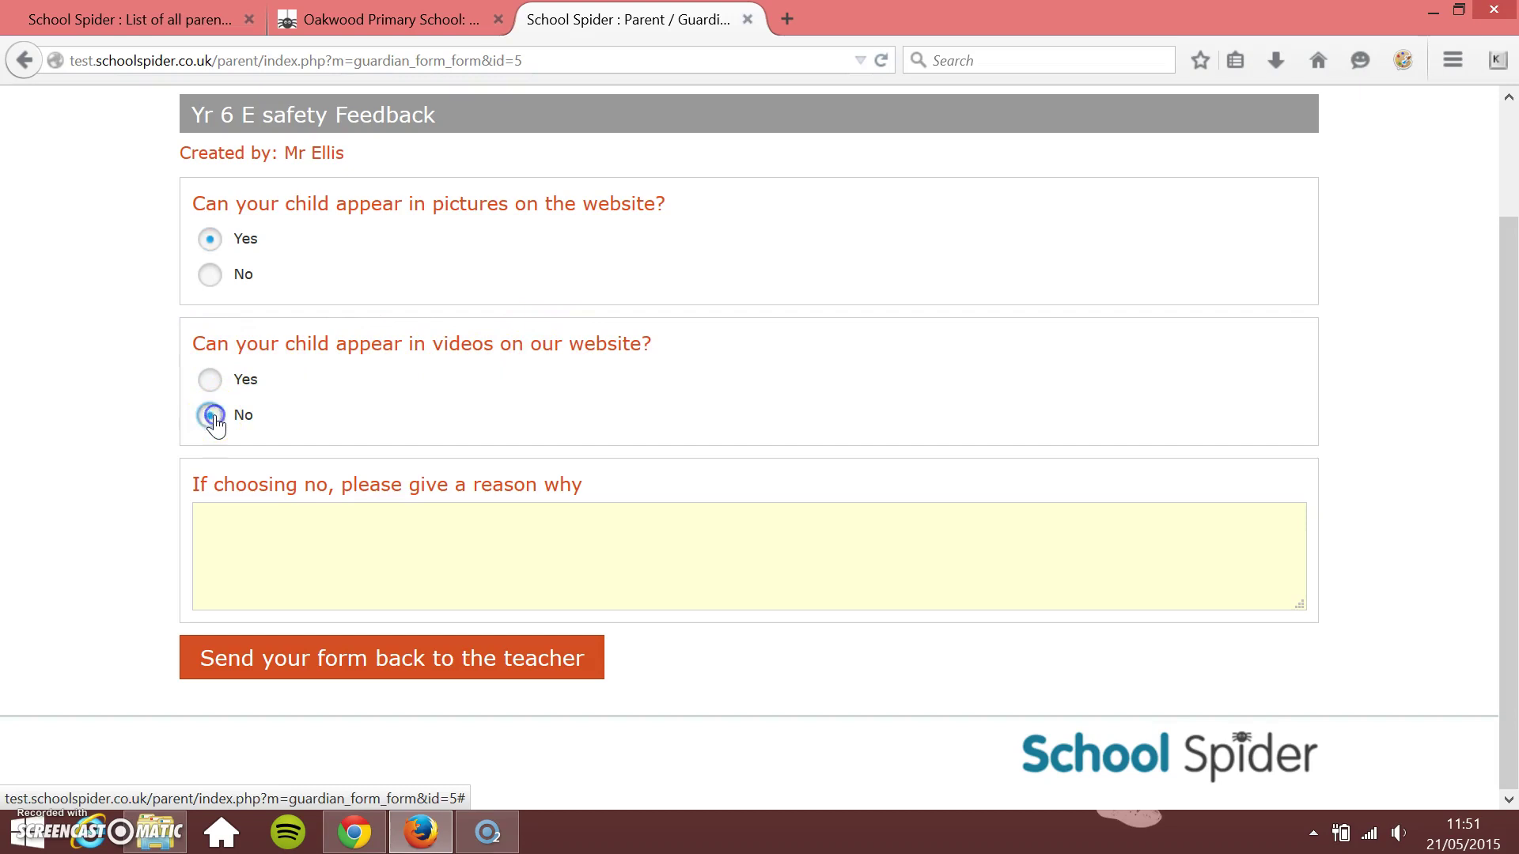
pyautogui.click(287, 538)
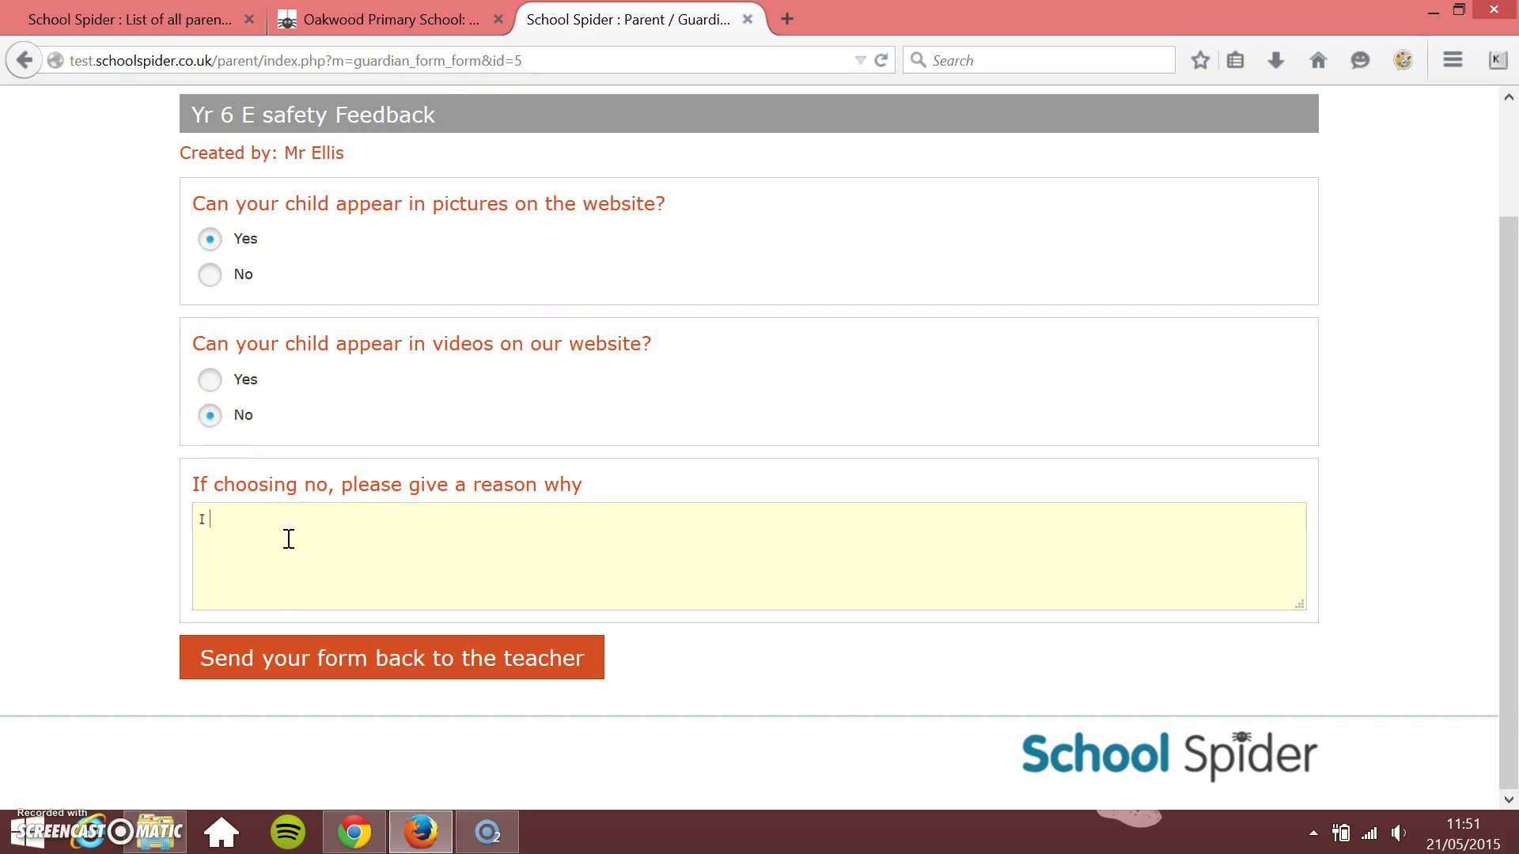
pyautogui.write("I don't like my child appearing in videos")
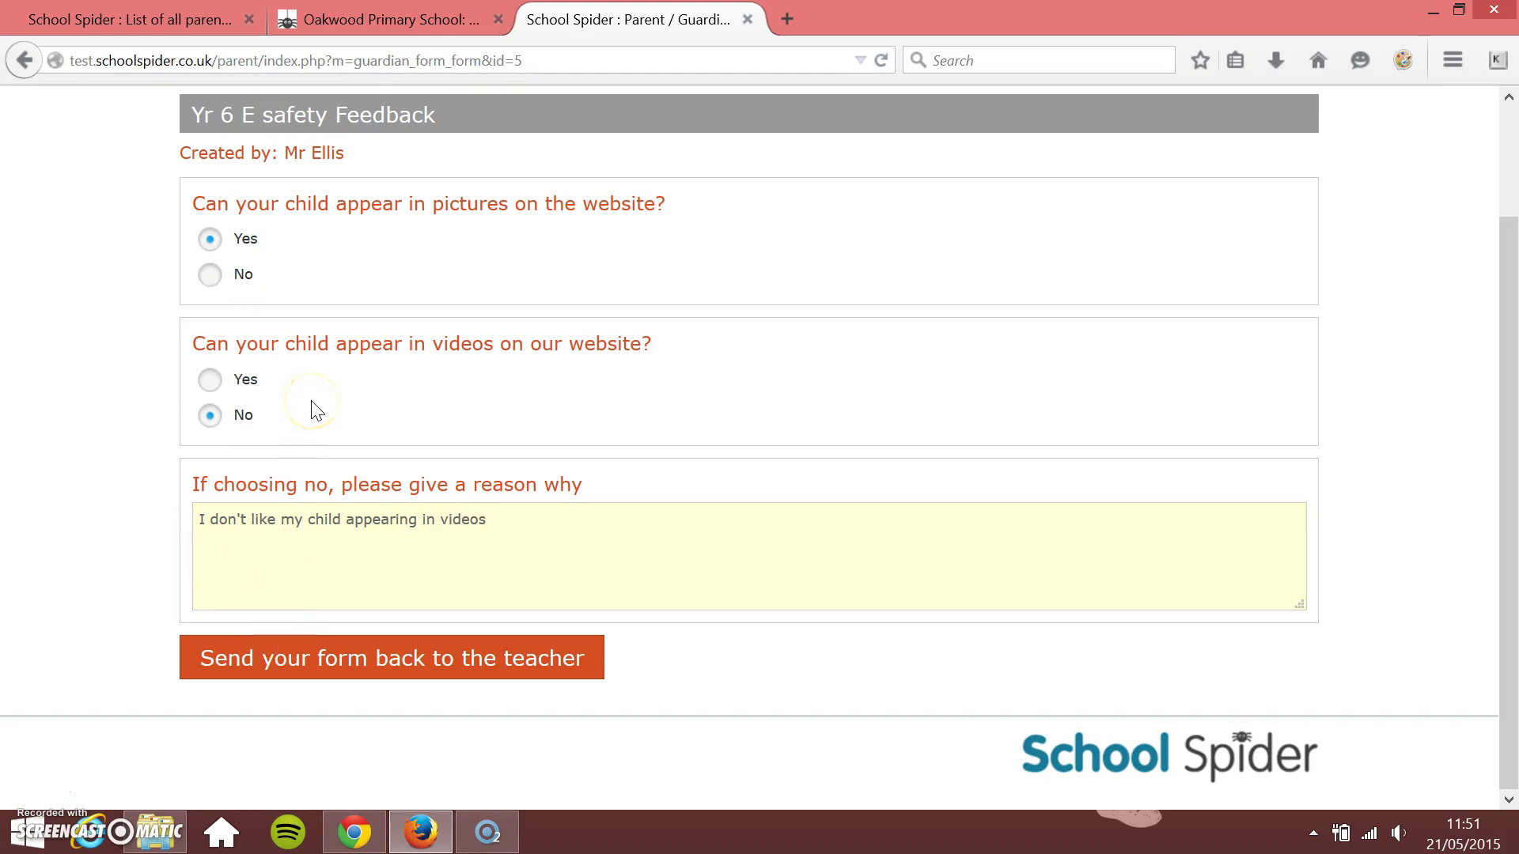
# Step: Send the form back to the teacher and confirm it is completed
pyautogui.click(323, 676)
pyautogui.scroll(-3, 322, 665)
pyautogui.click(342, 592)
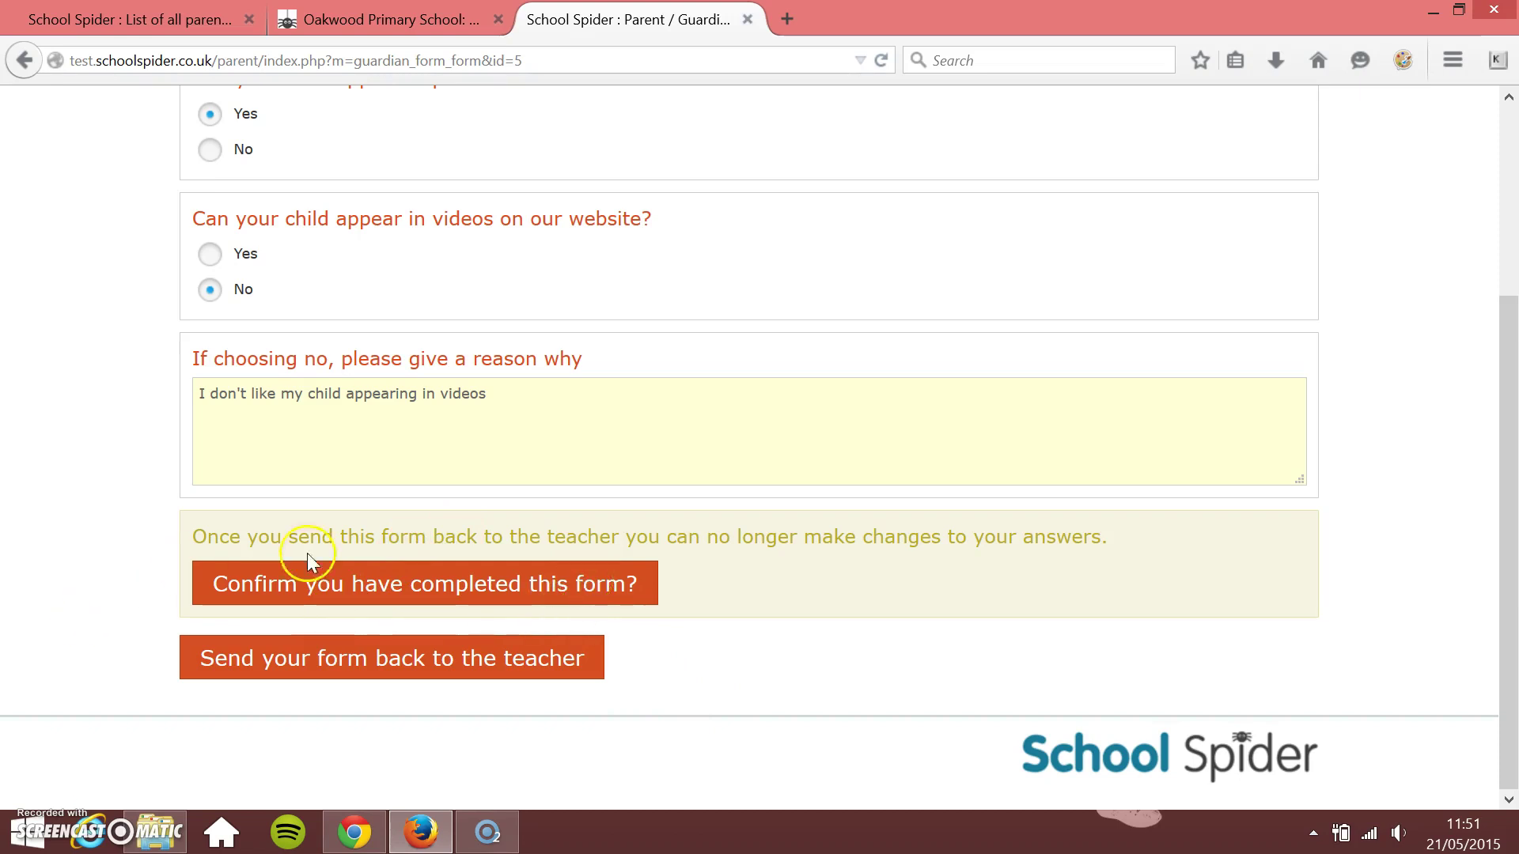
pyautogui.click(355, 585)
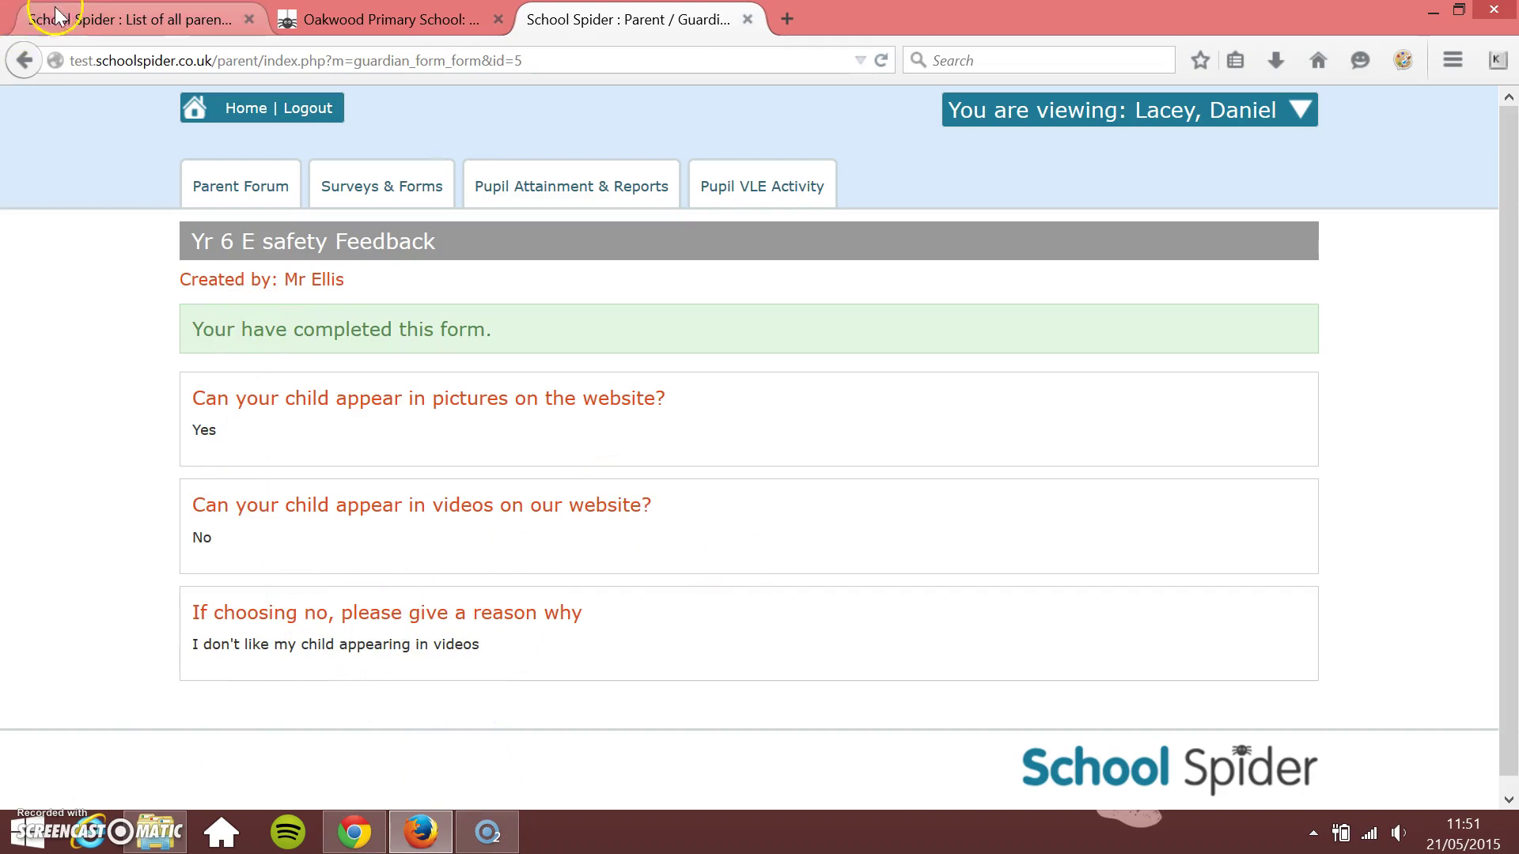
# Step: Back in the admin forms list, open the 'Yr 6 E safety Feedback' form showing 1 reply
pyautogui.click(93, 25)
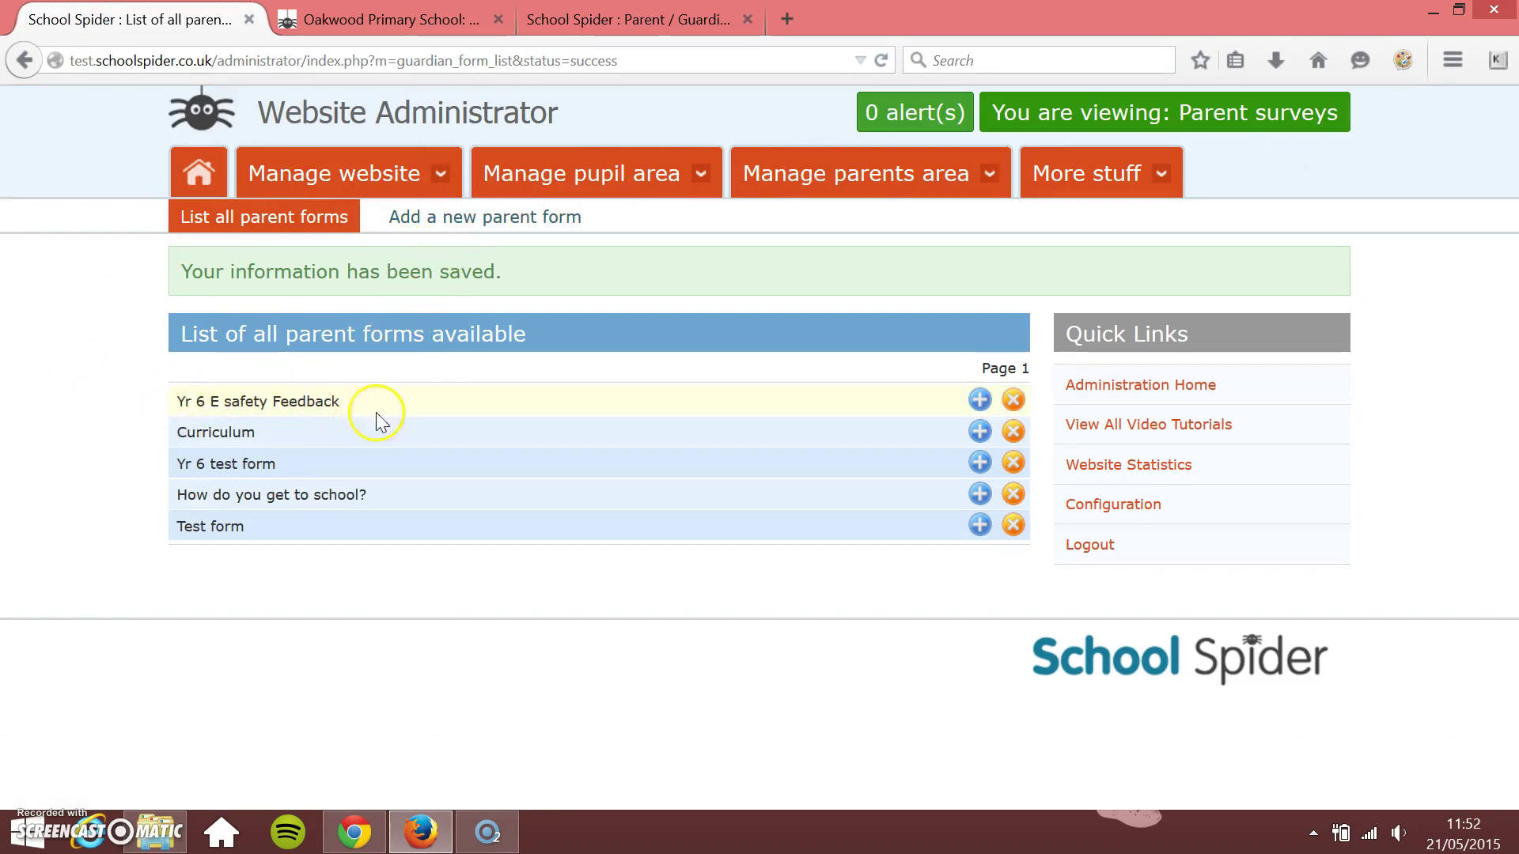
pyautogui.click(980, 401)
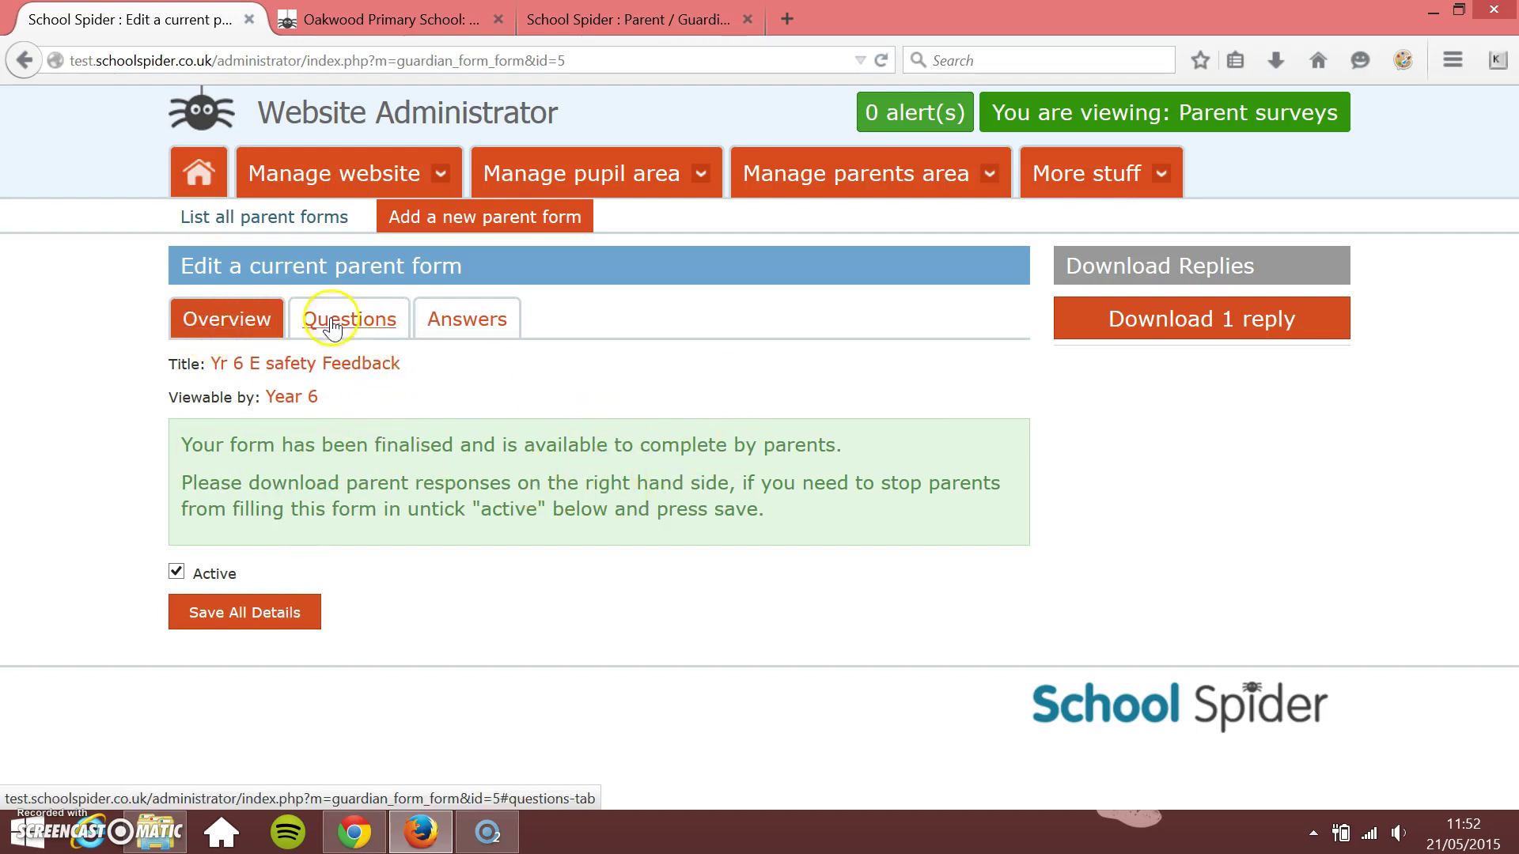
# Step: On the form's Answers tab, expand the parent's reply to review it, then collapse it
pyautogui.click(487, 321)
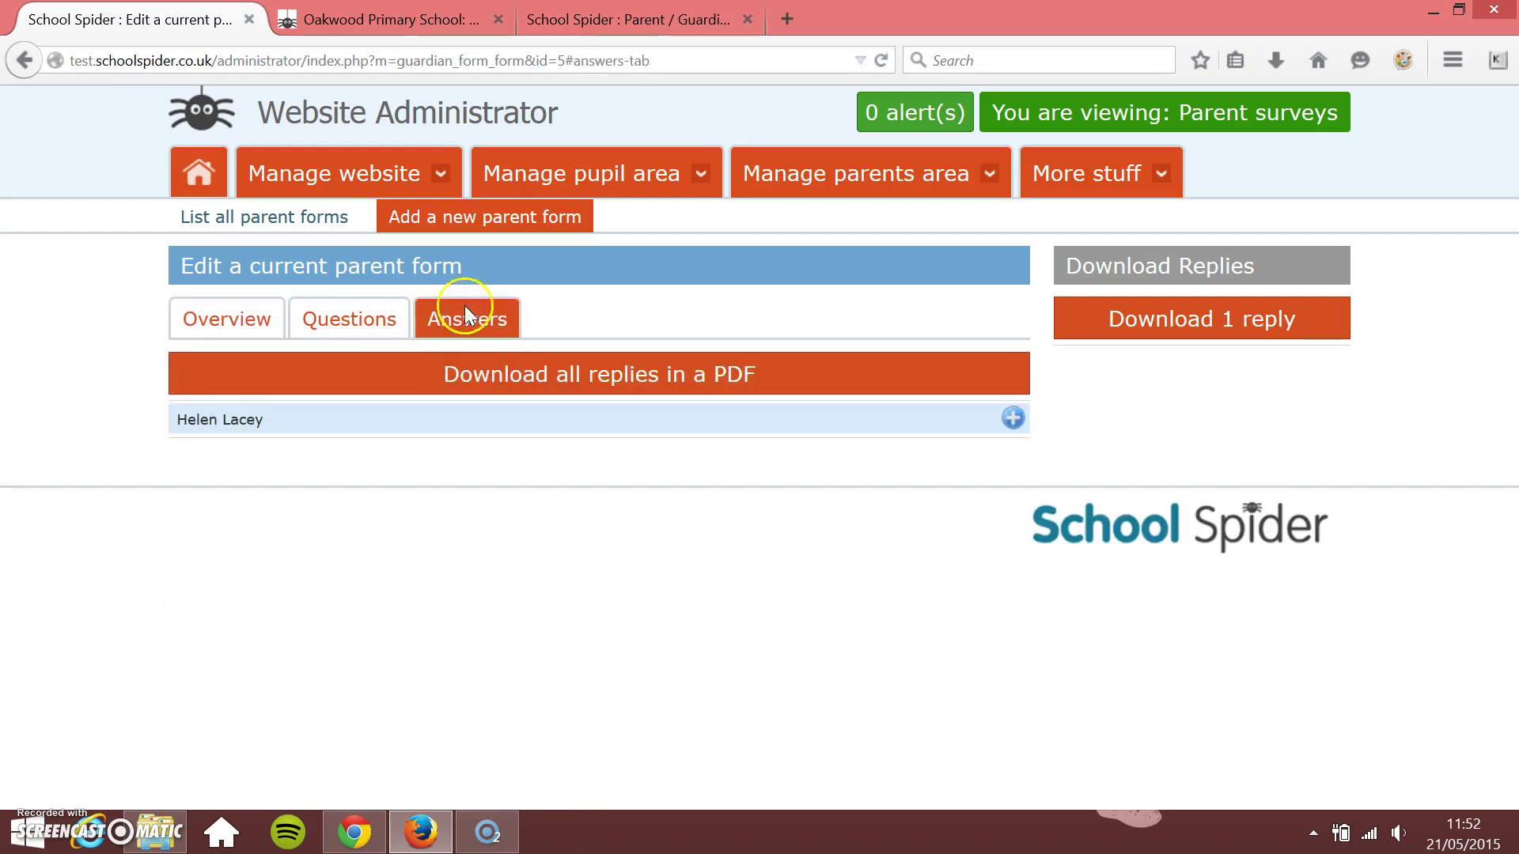
pyautogui.click(1012, 419)
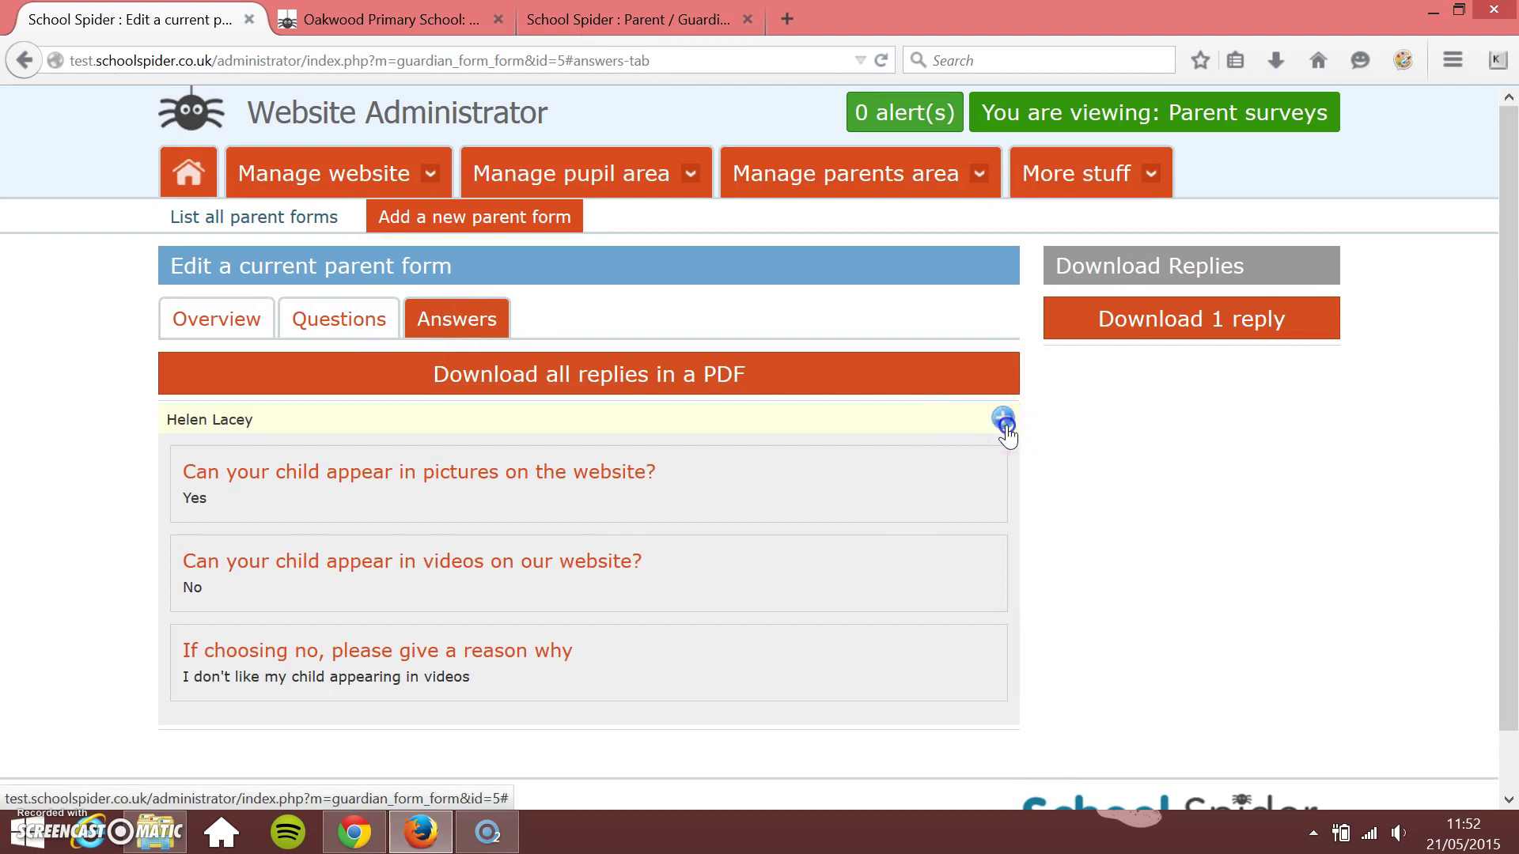
pyautogui.click(1003, 420)
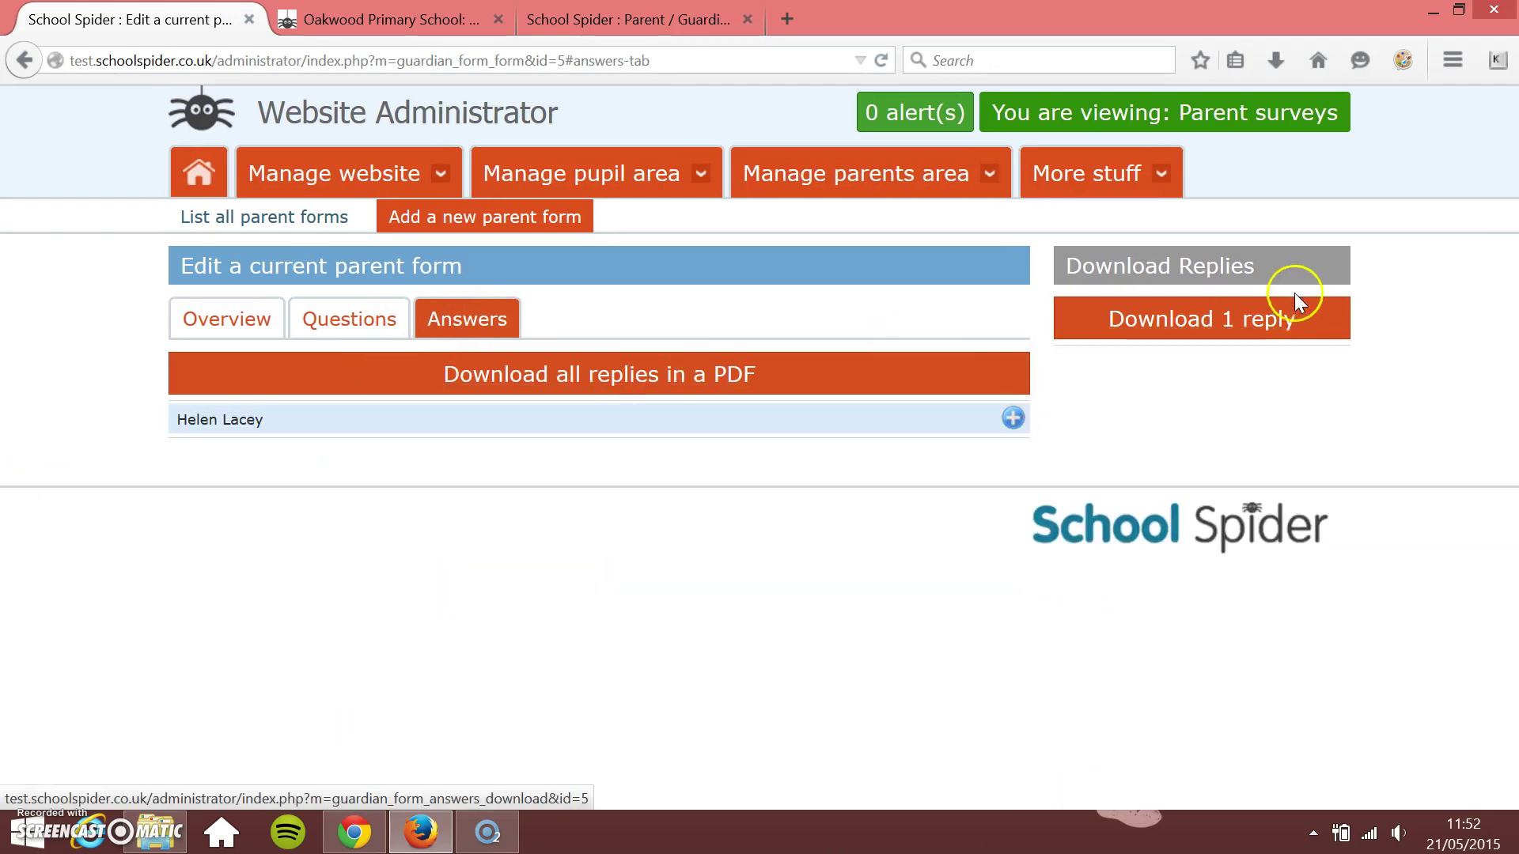